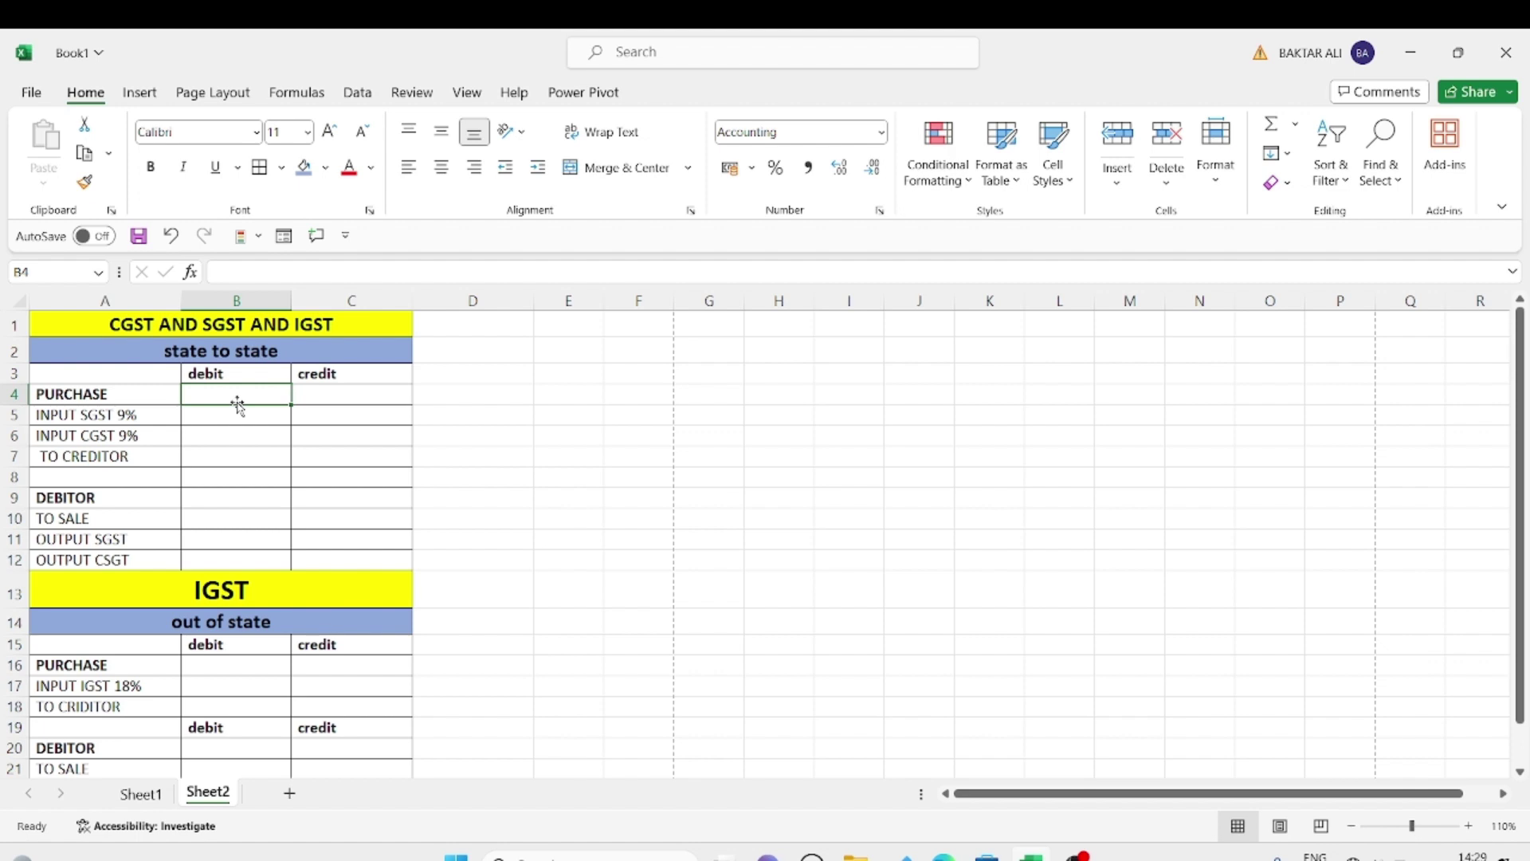
Enter 25000 as the state-to-state purchase debit in B4 and calculate input SGST in B5 with =B4*9%
type("25000")
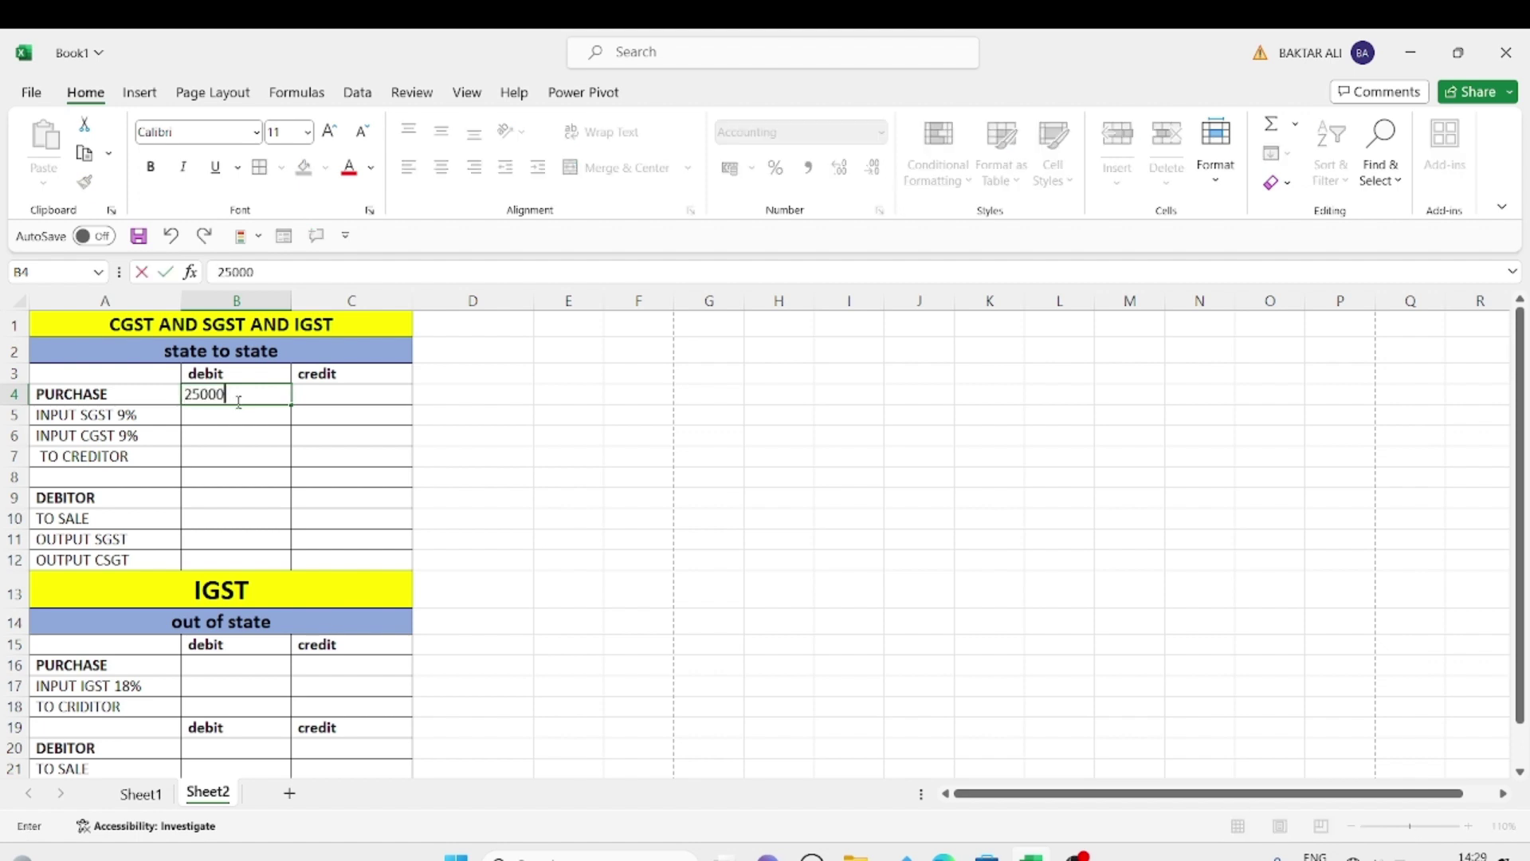
key("Return")
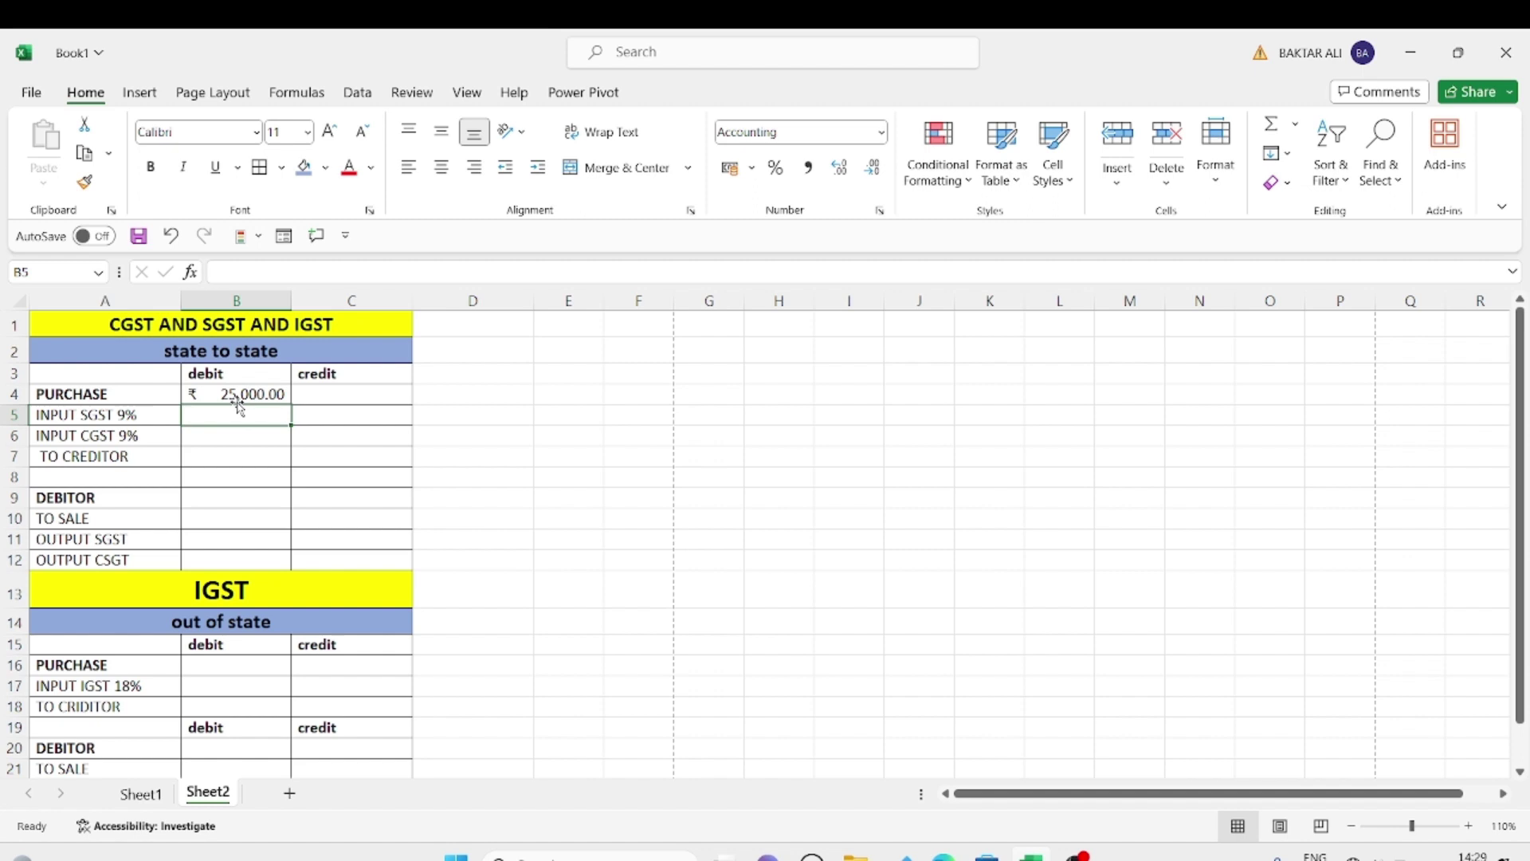
type("=")
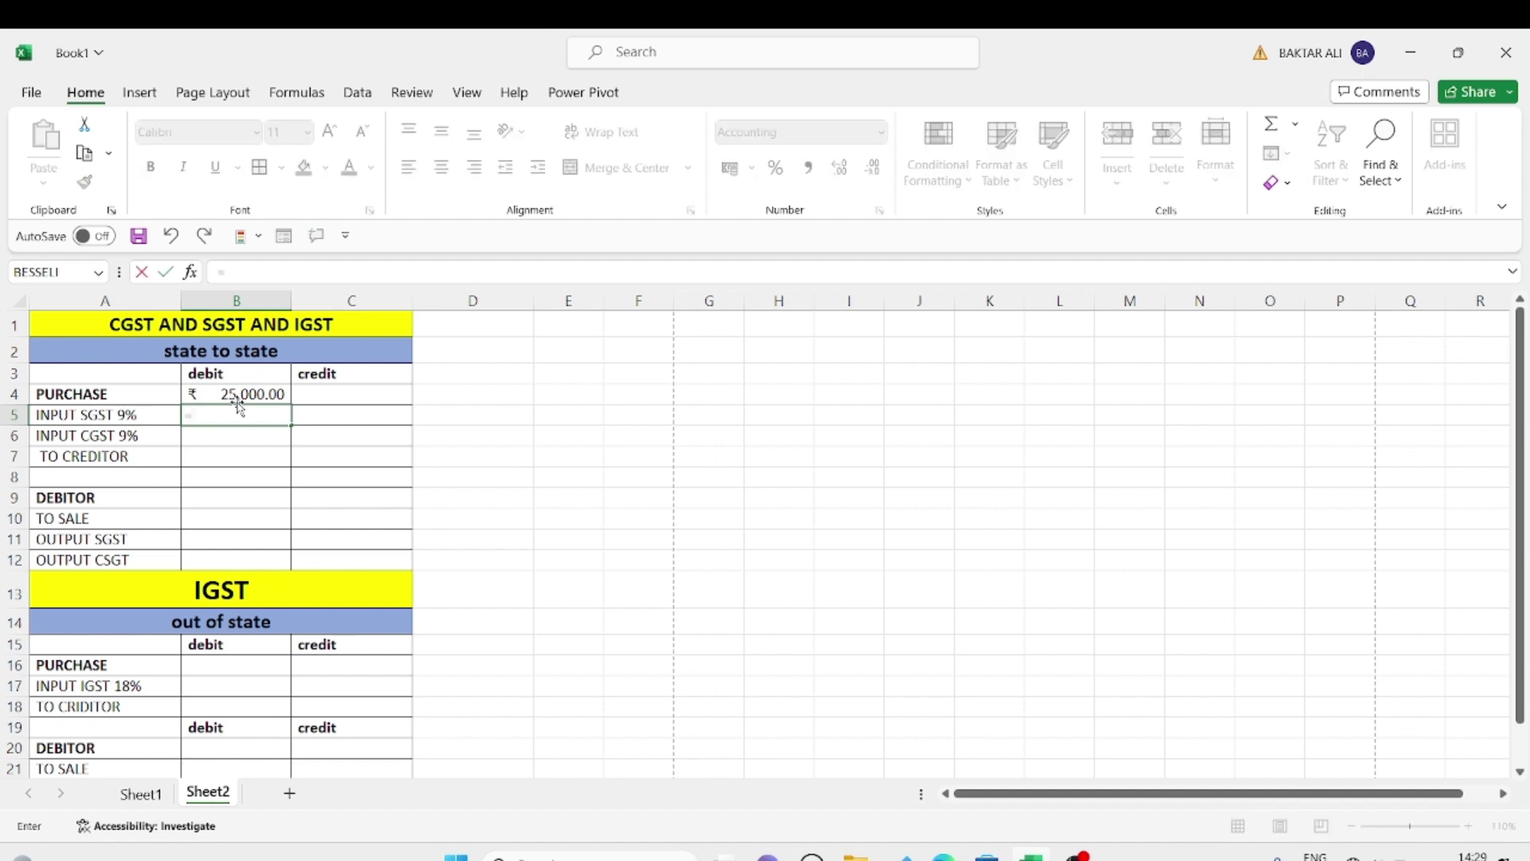
left_click(237, 398)
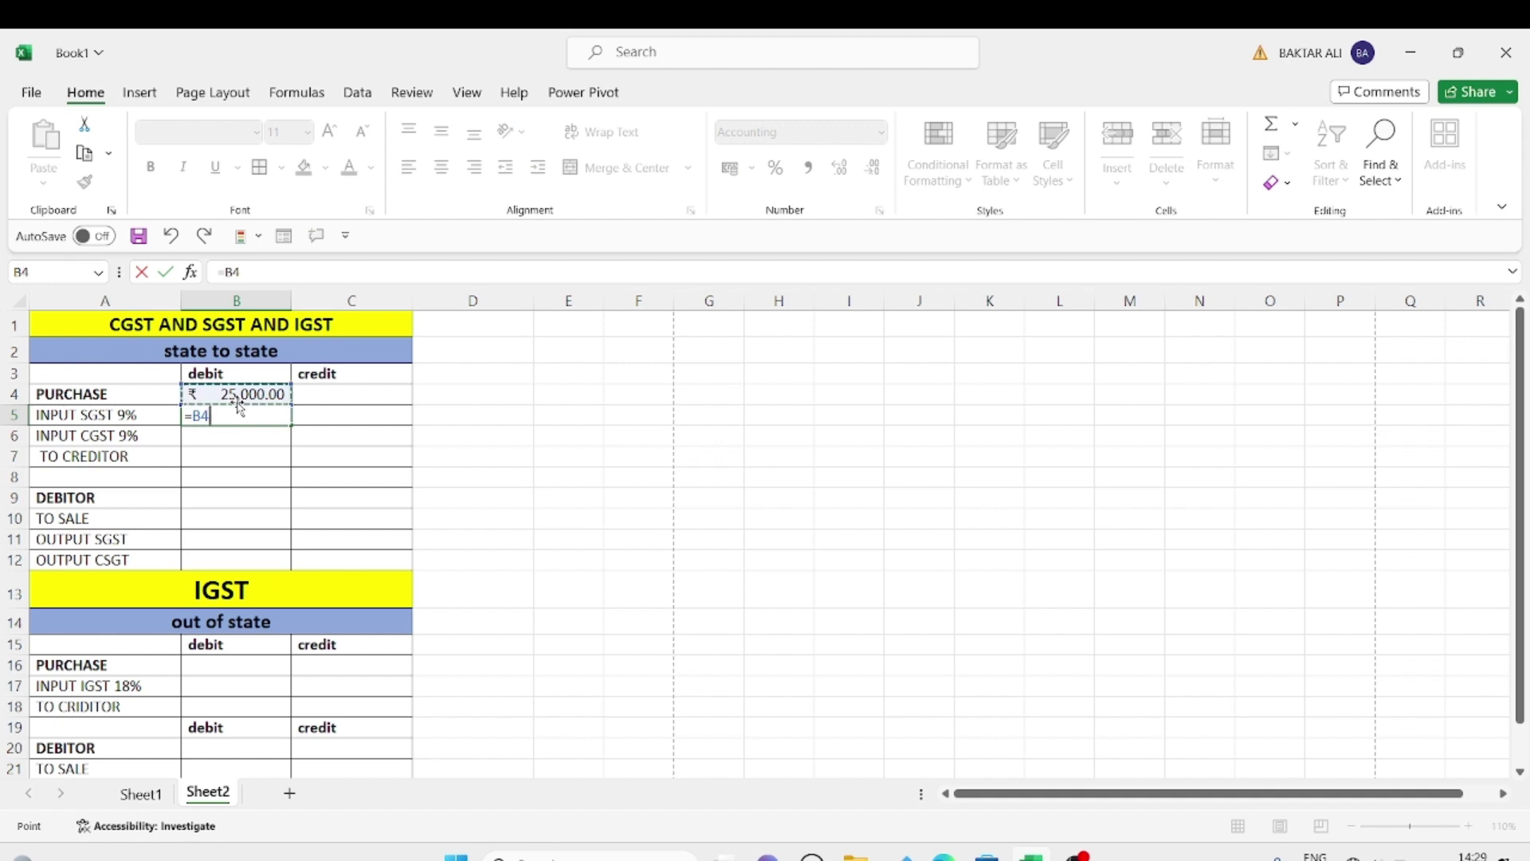
type("*")
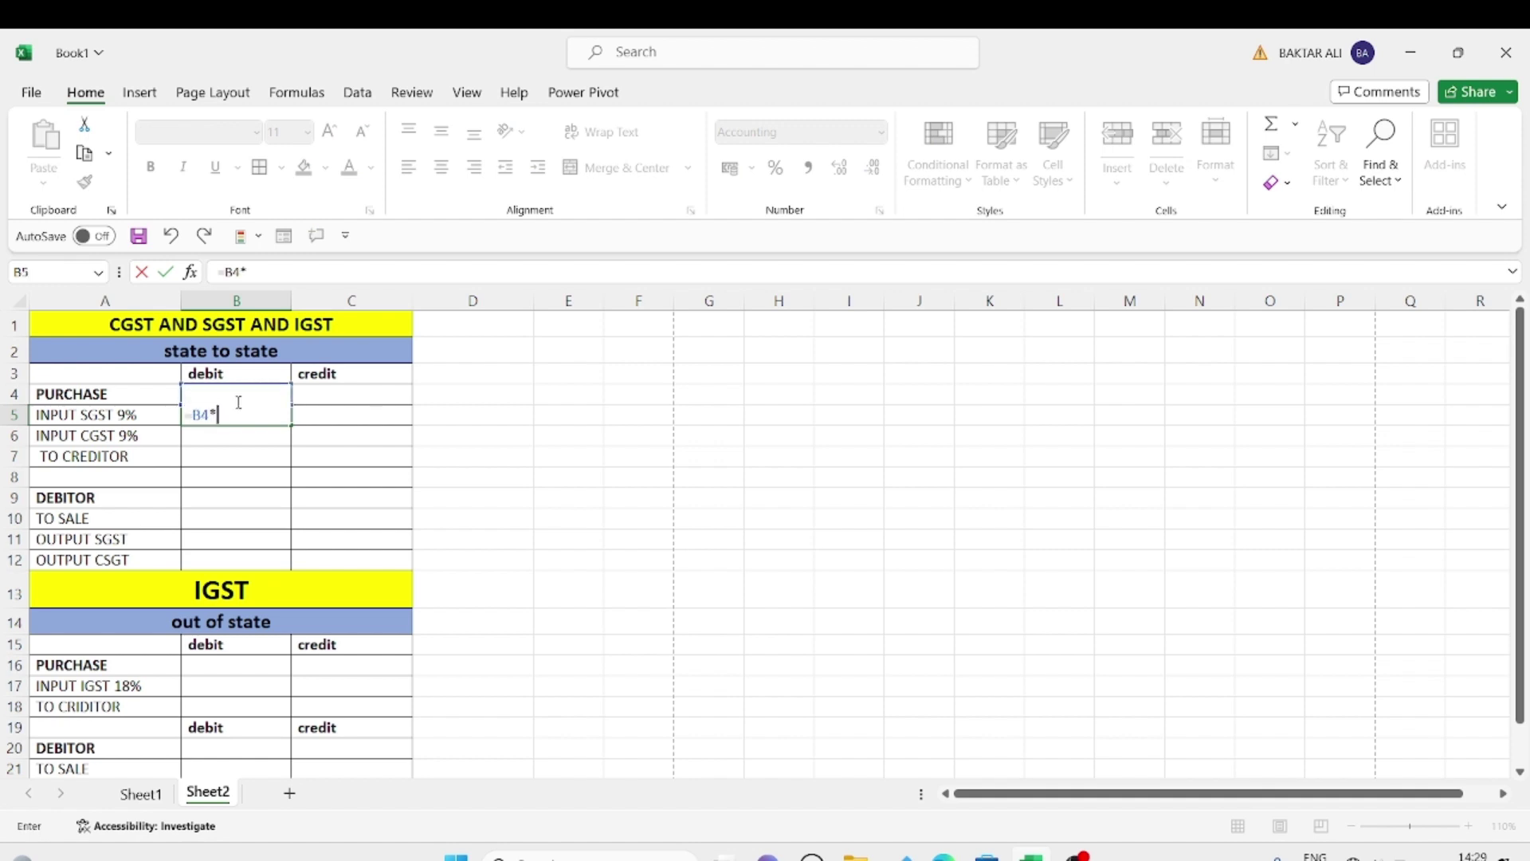
type("9%")
key("Return")
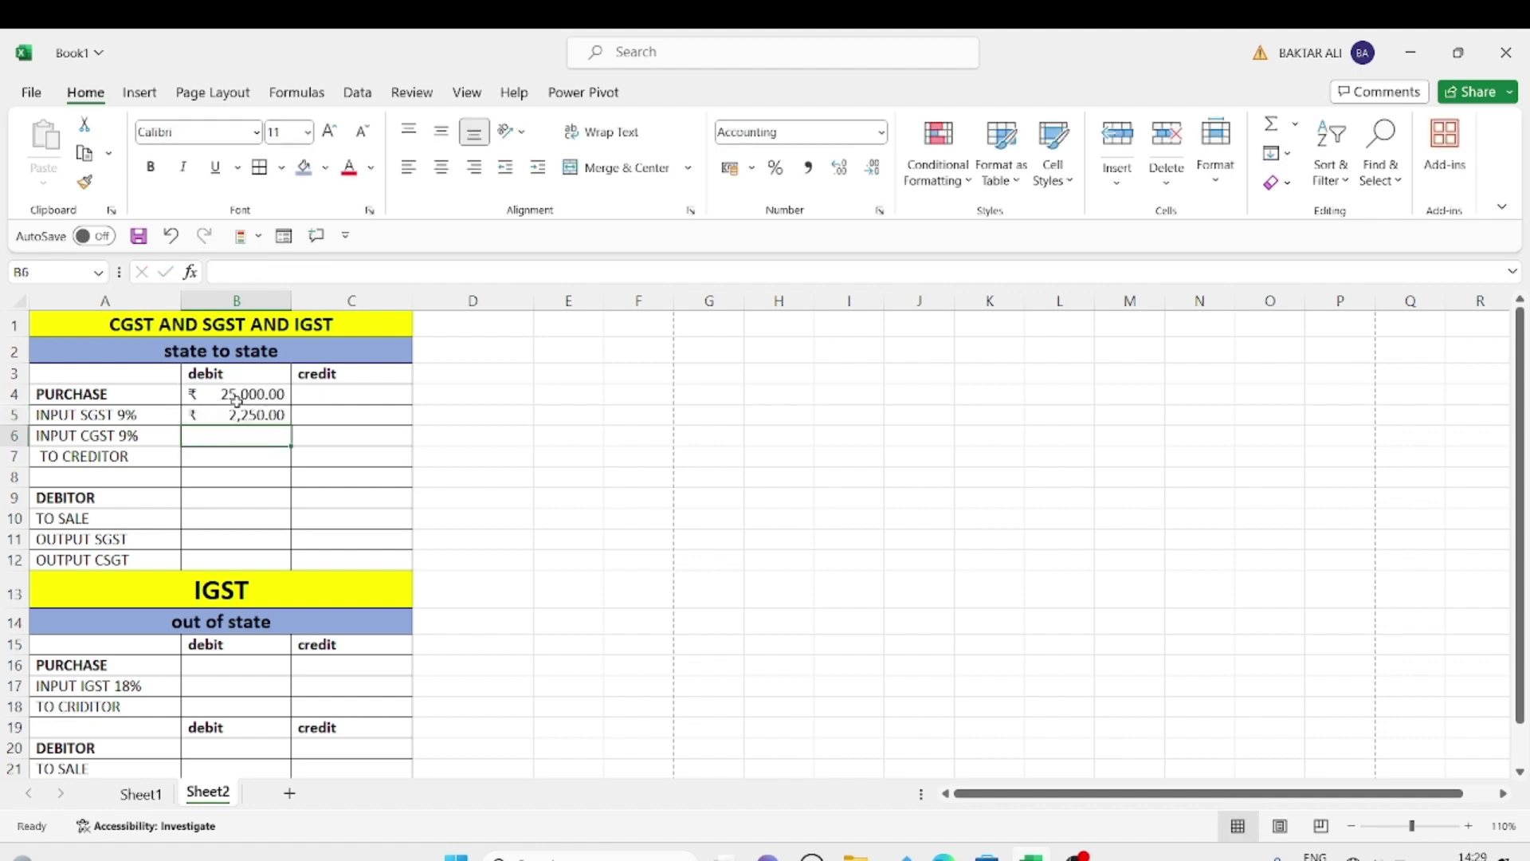
Calculate the input CGST debit in B6 with the formula =B4*9%
type("=")
left_click(237, 403)
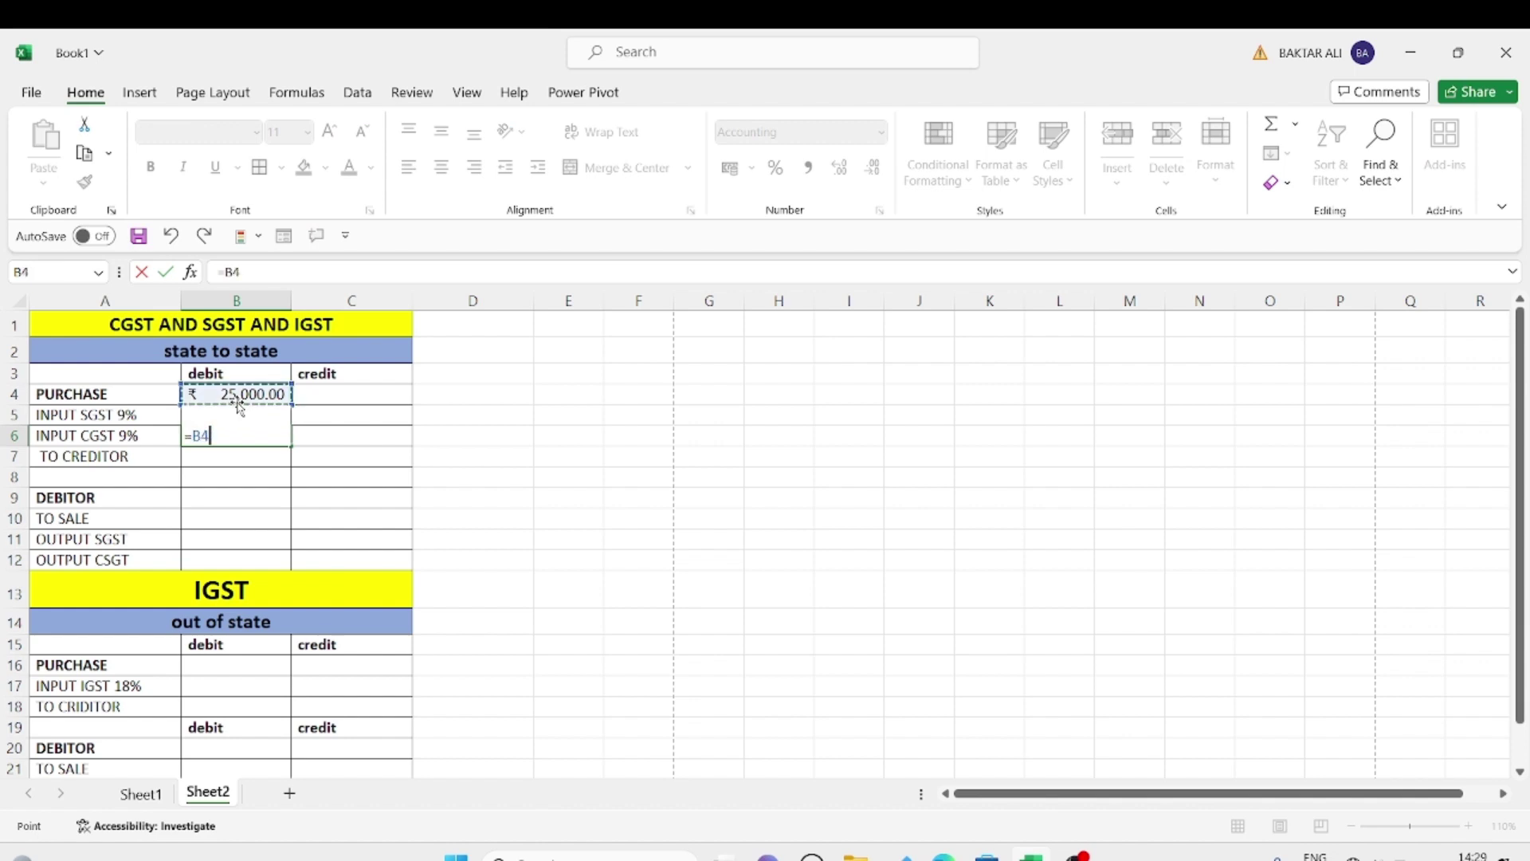
type("*9%")
key("Return")
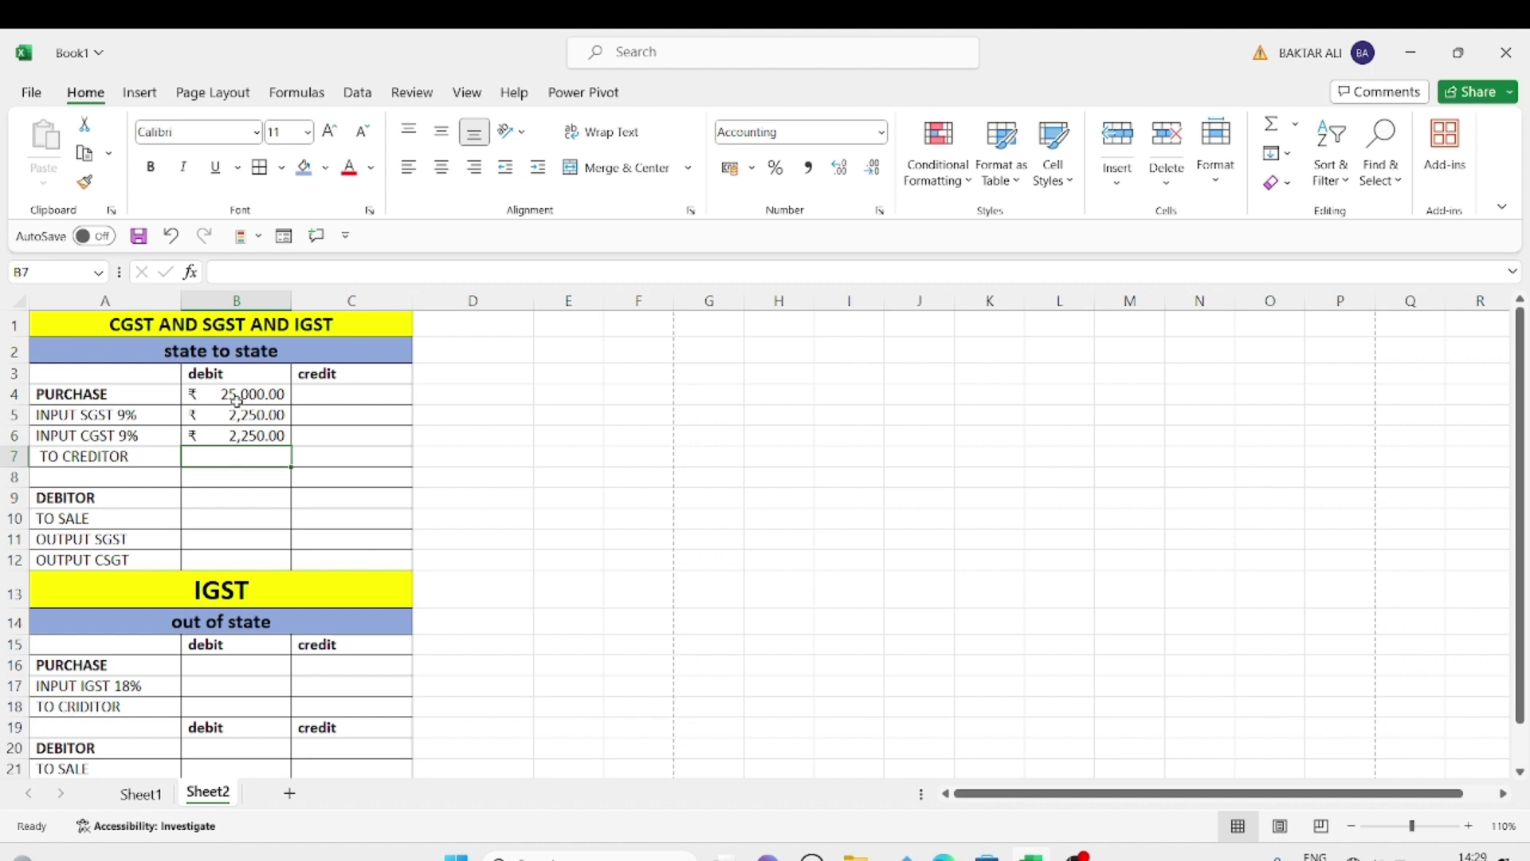
Total the purchase and both input taxes as the creditor's credit in C7 with =sum(B4:B6)
key("Right")
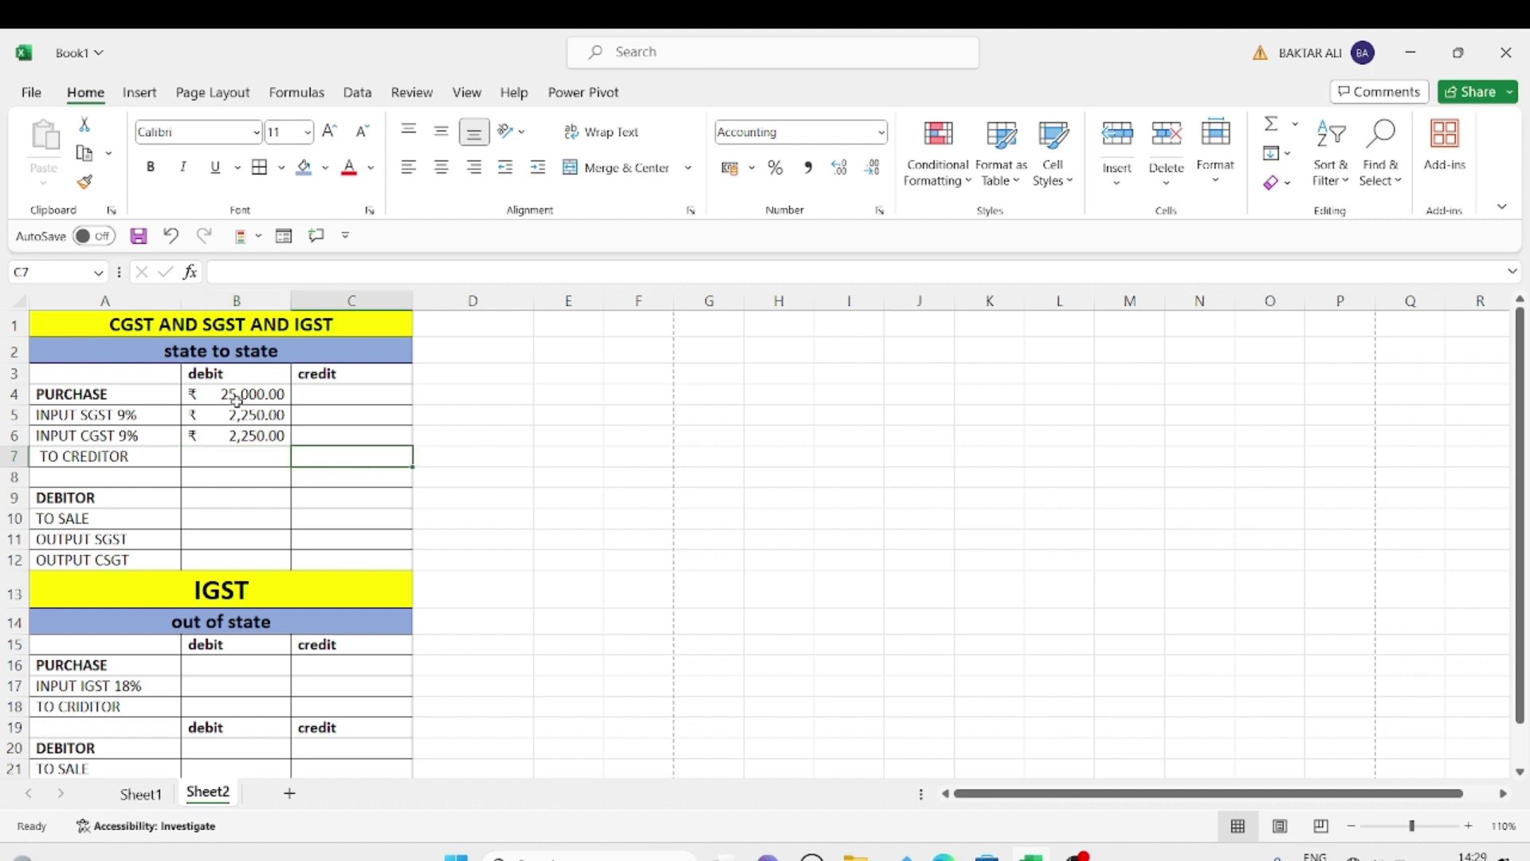
type("=")
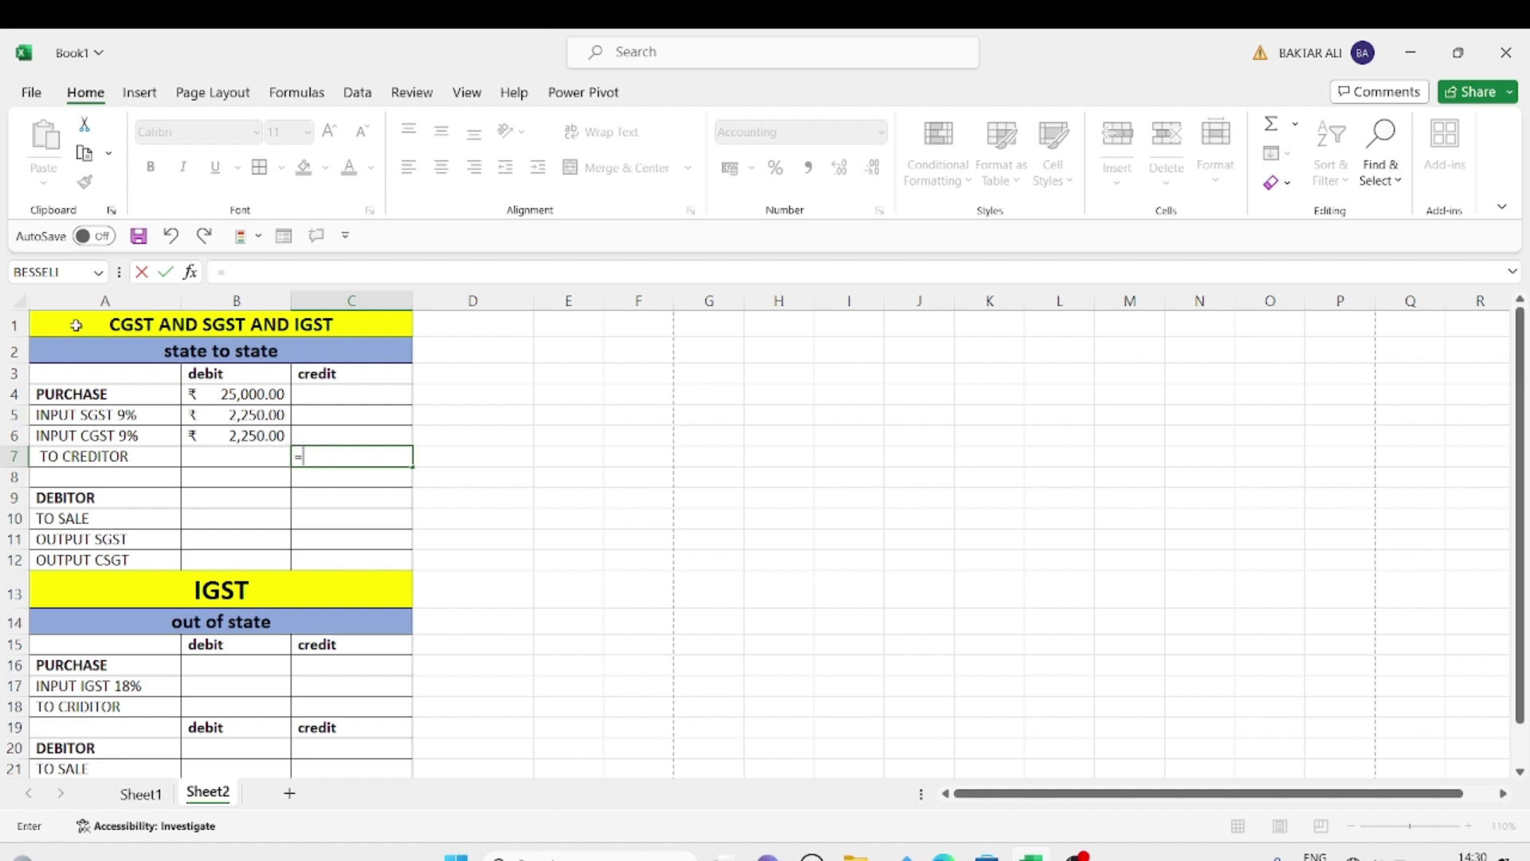
type("sum(")
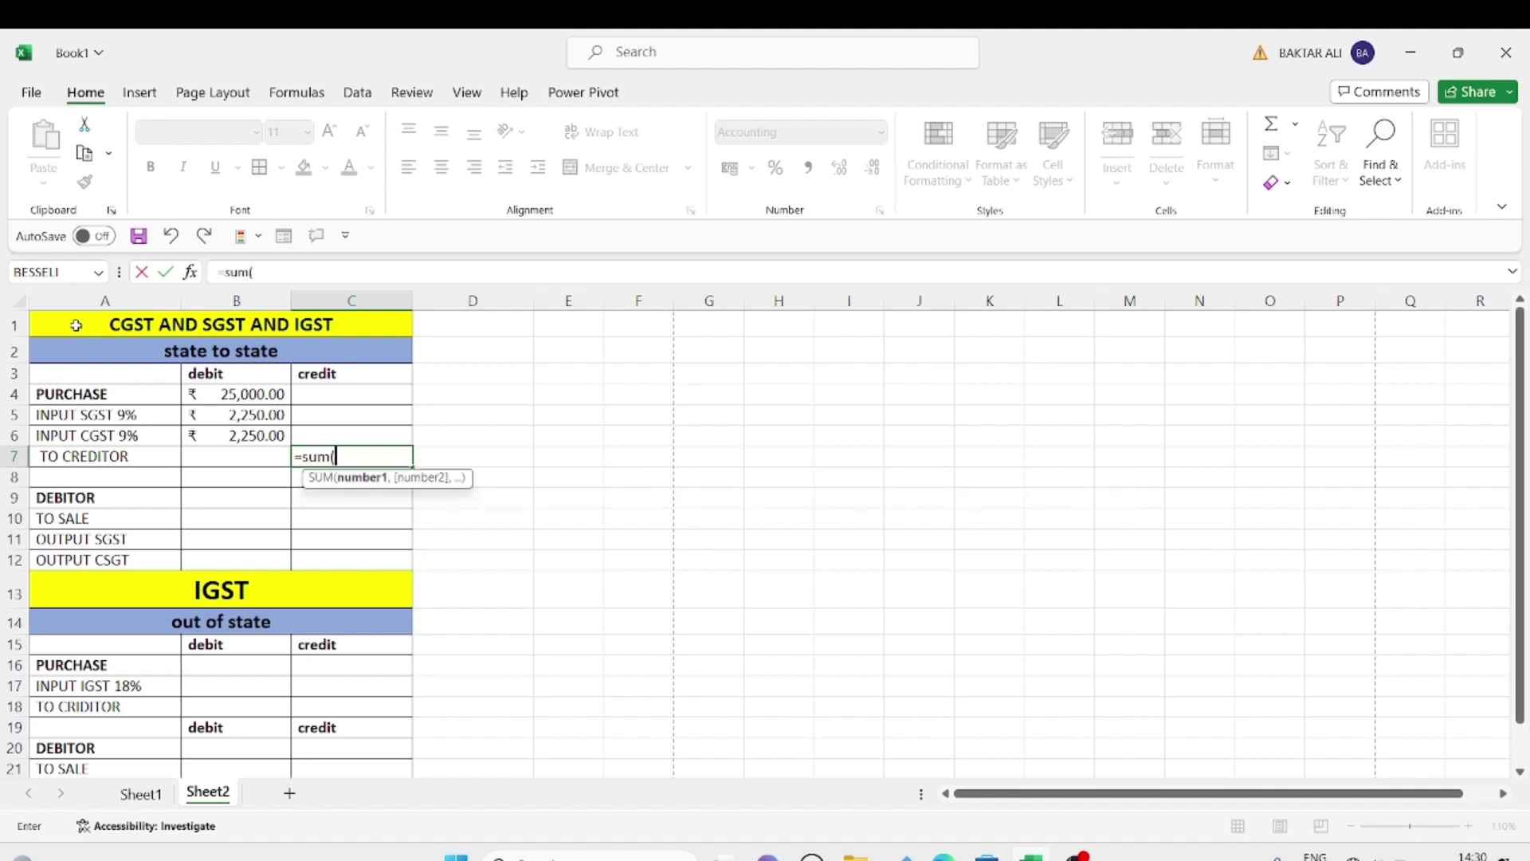
key("Left")
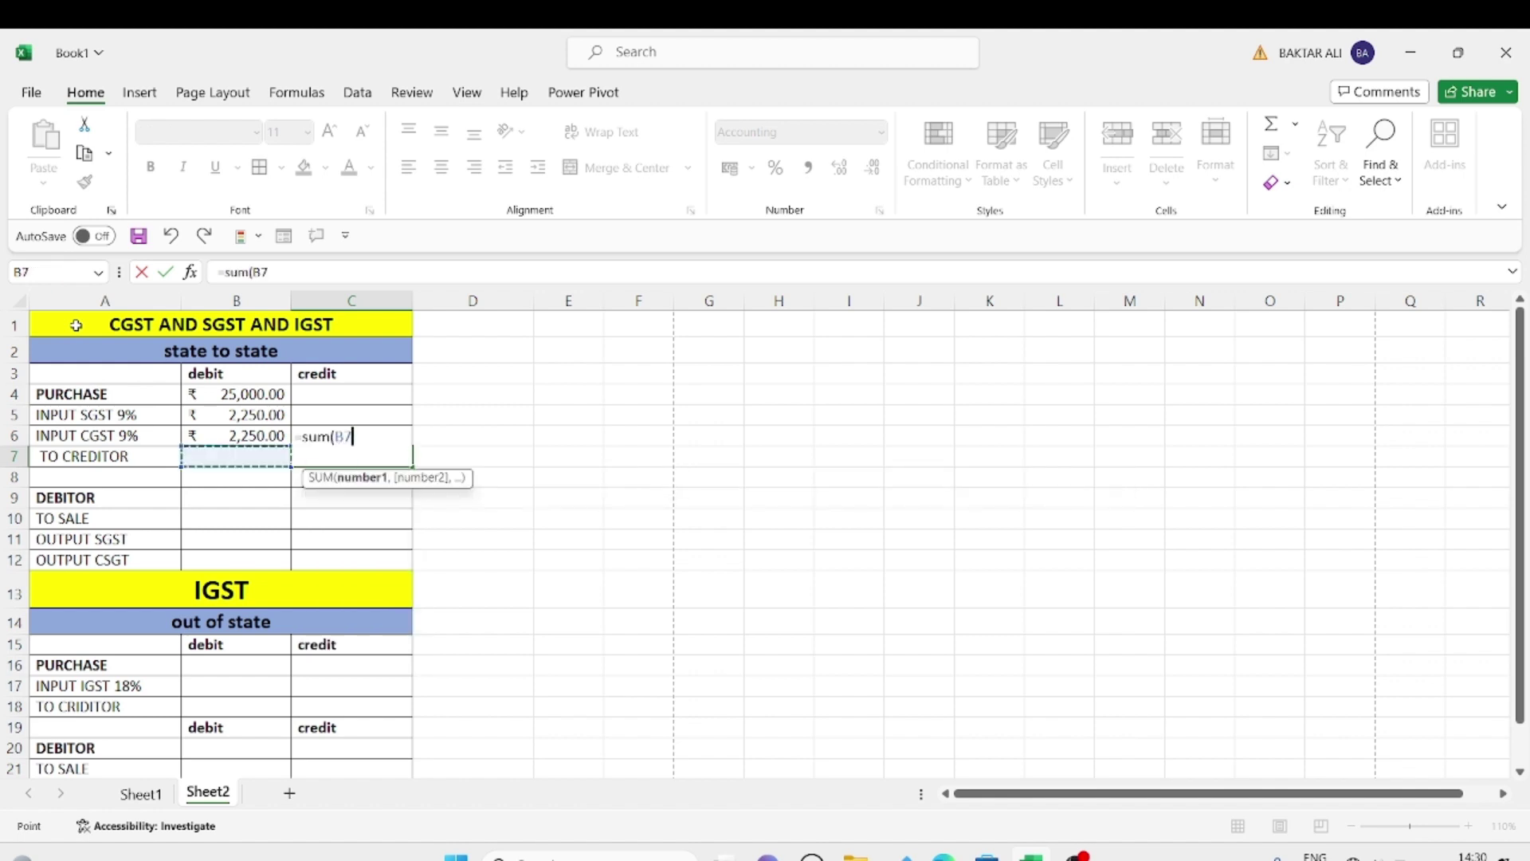
key("Up")
key("shift+Up")
key("shift+Up")
type(")")
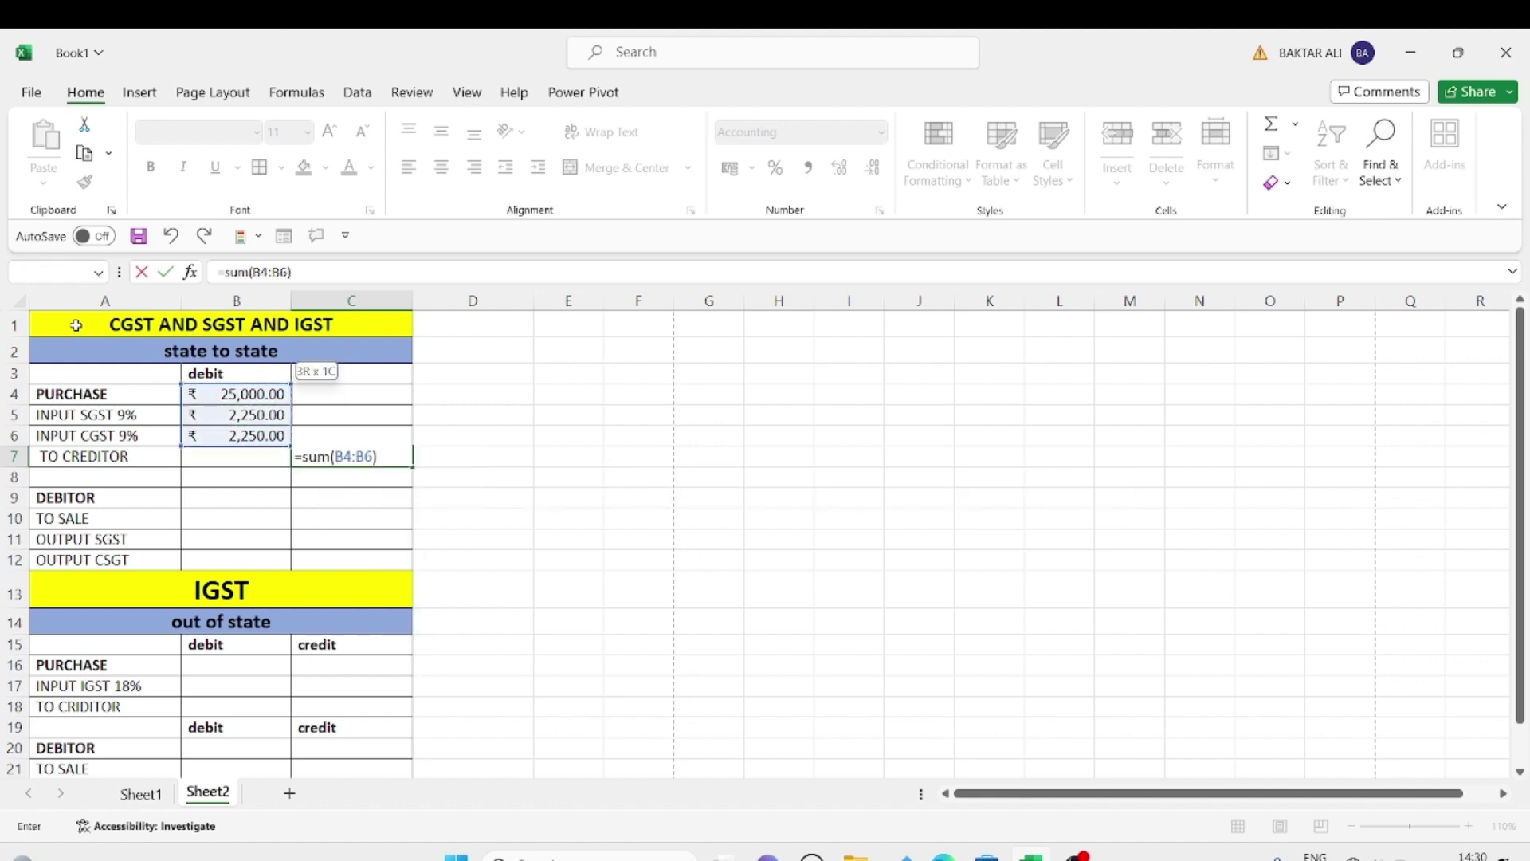
key("Return")
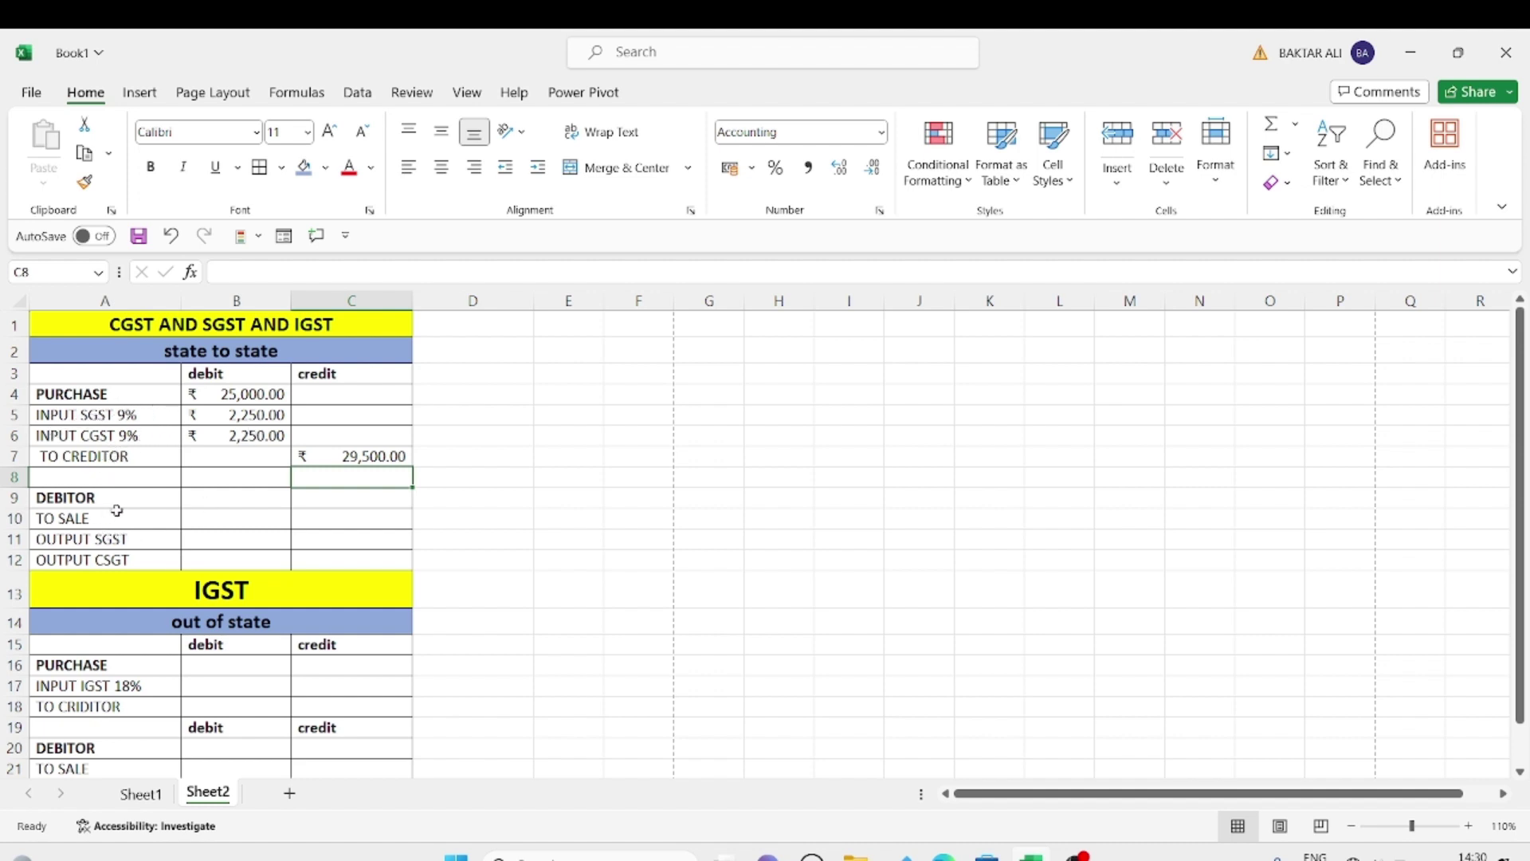
Enter 25000 as the sale credit in C10 and calculate output SGST in C11 with =C10*9%
left_click(304, 520)
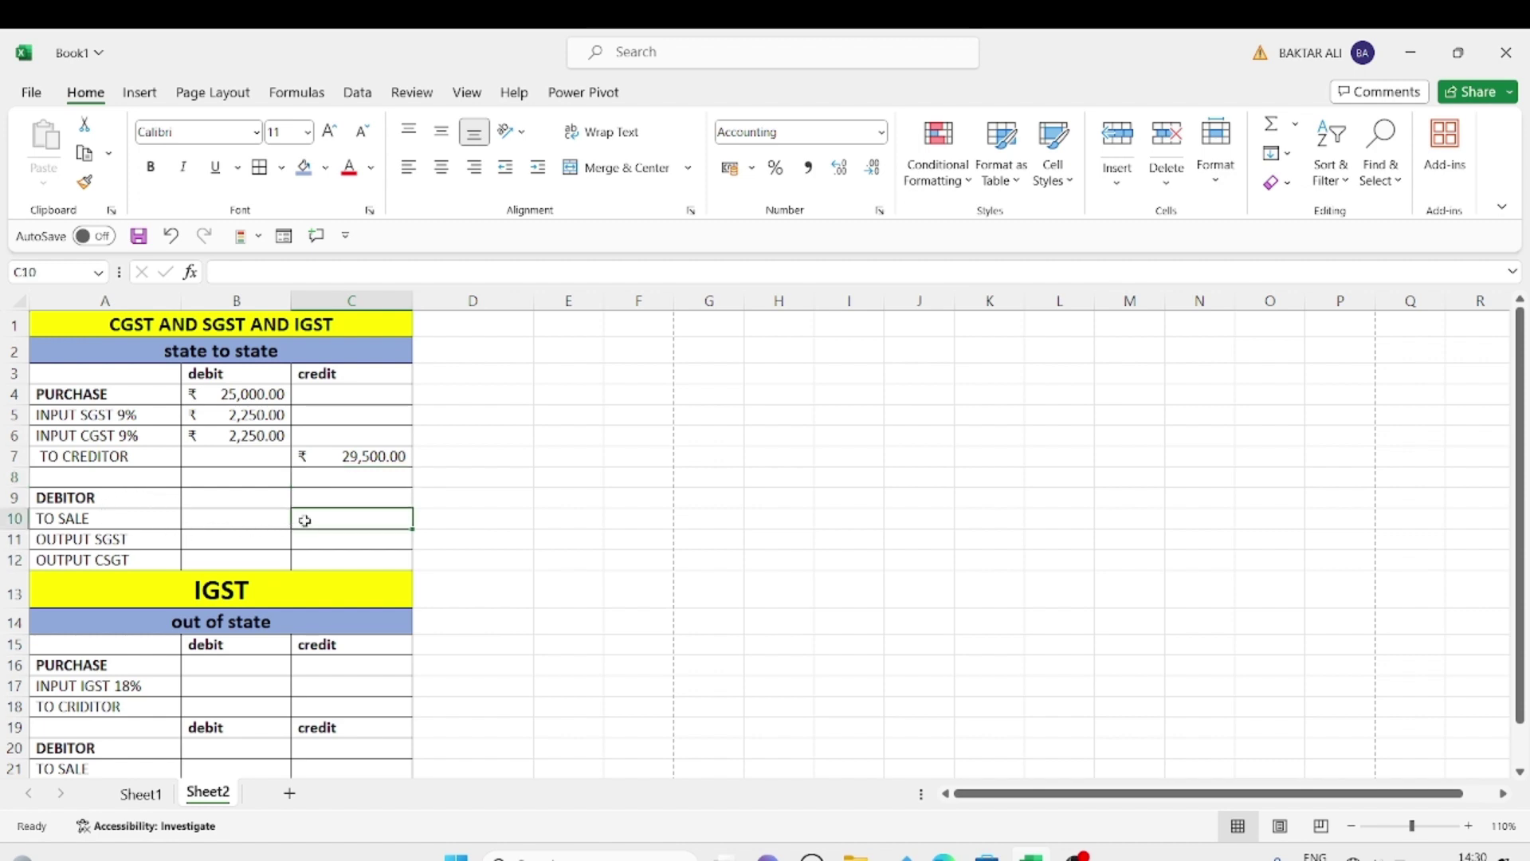
type("25000")
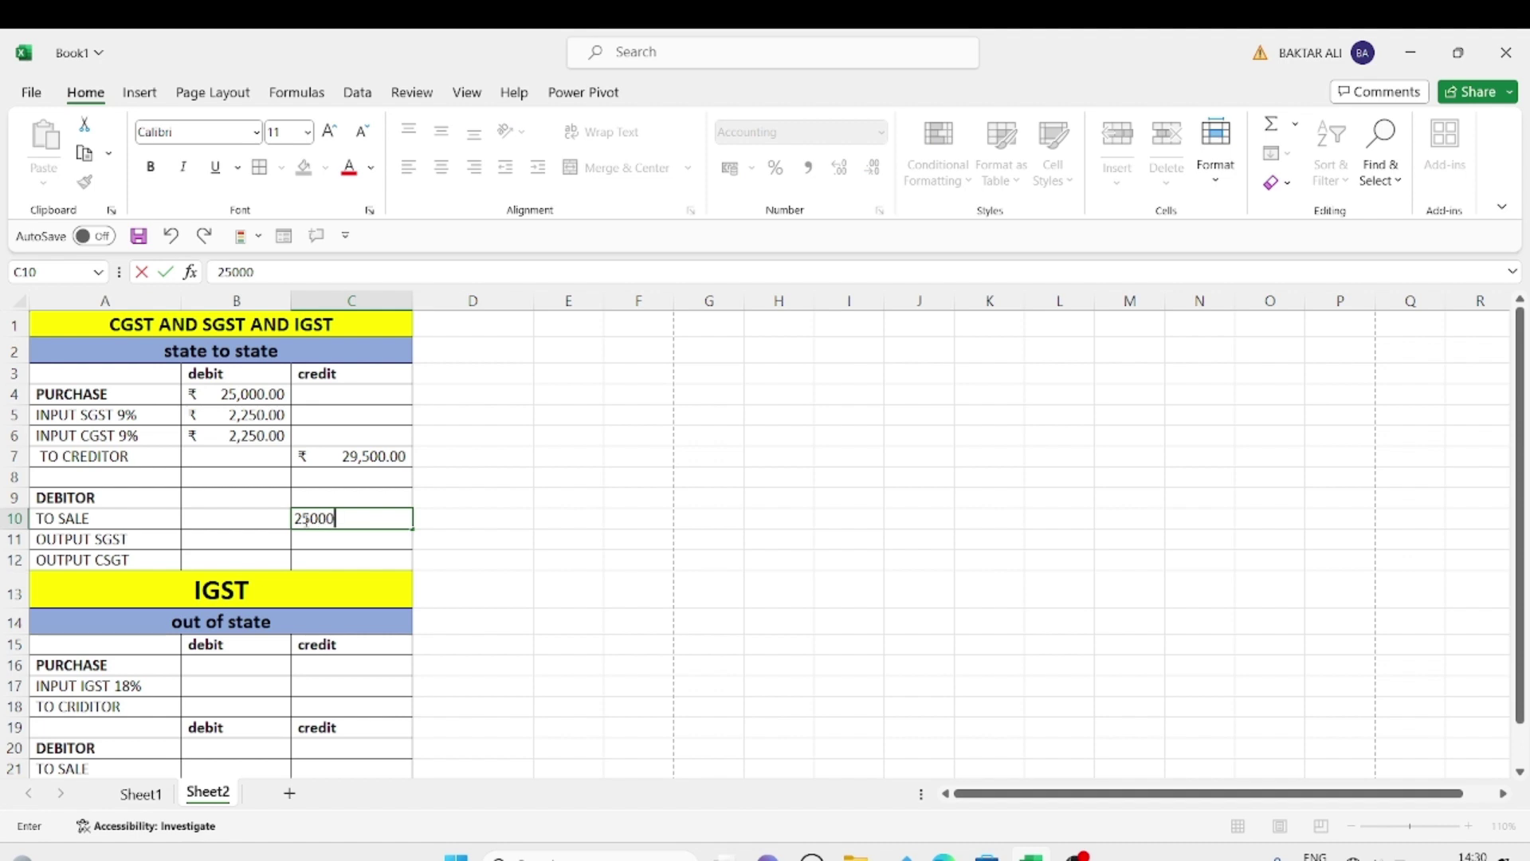
key("Return")
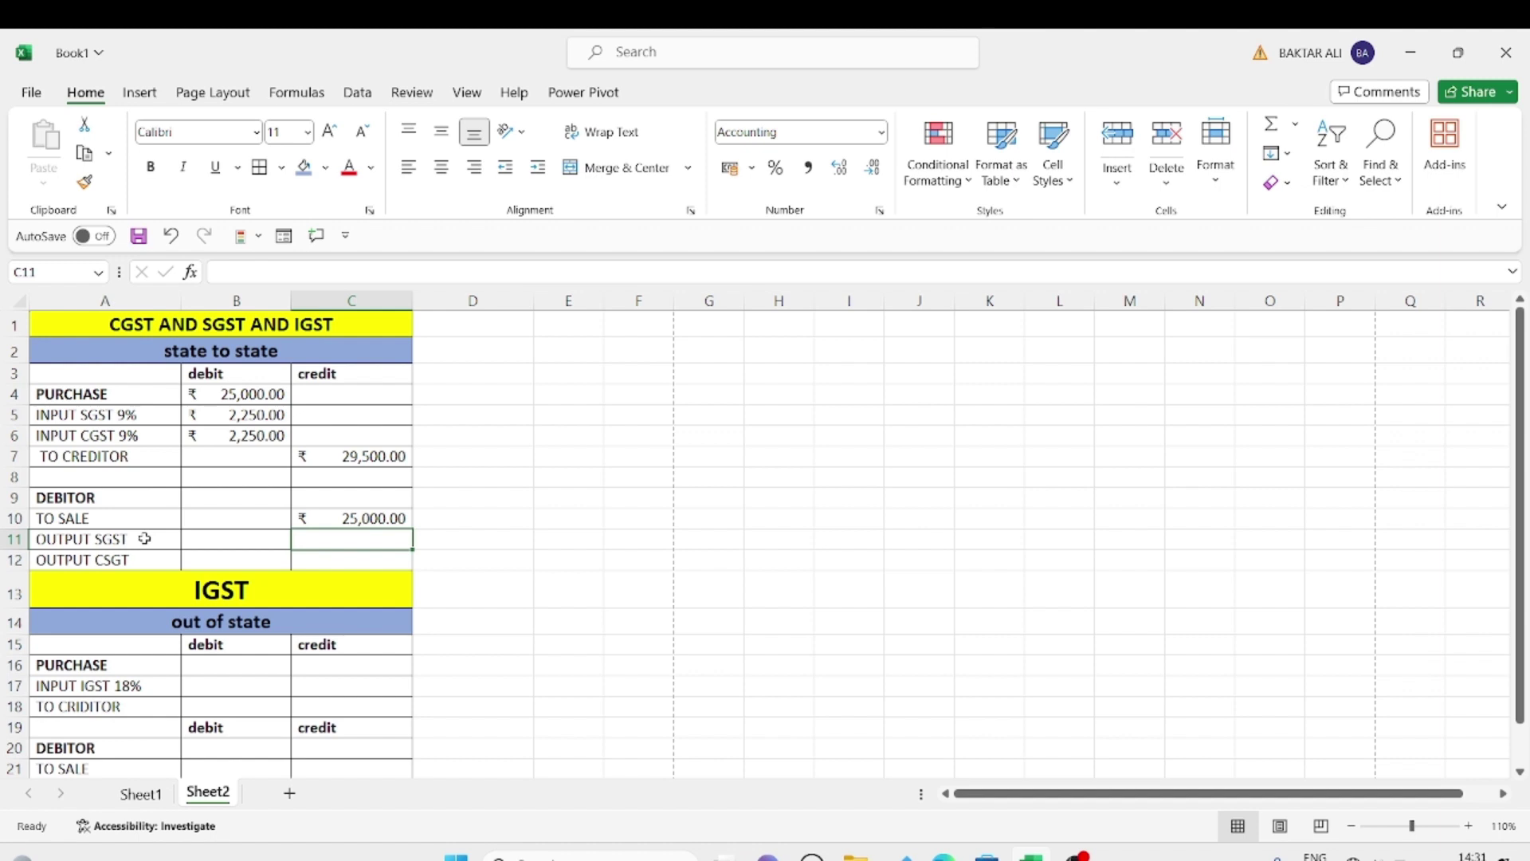
type("=")
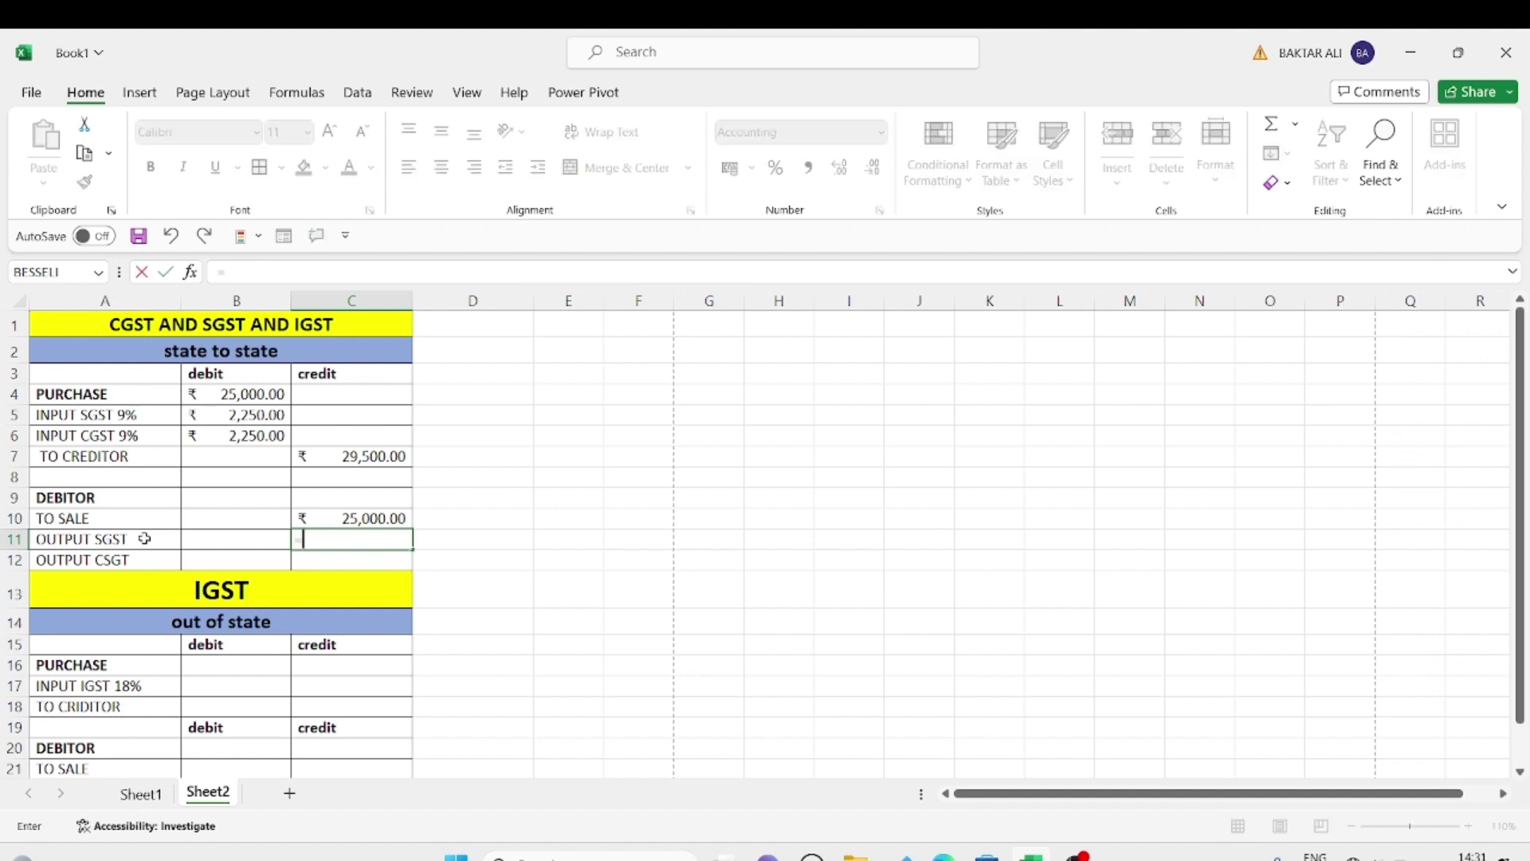
key("Up")
type("*9")
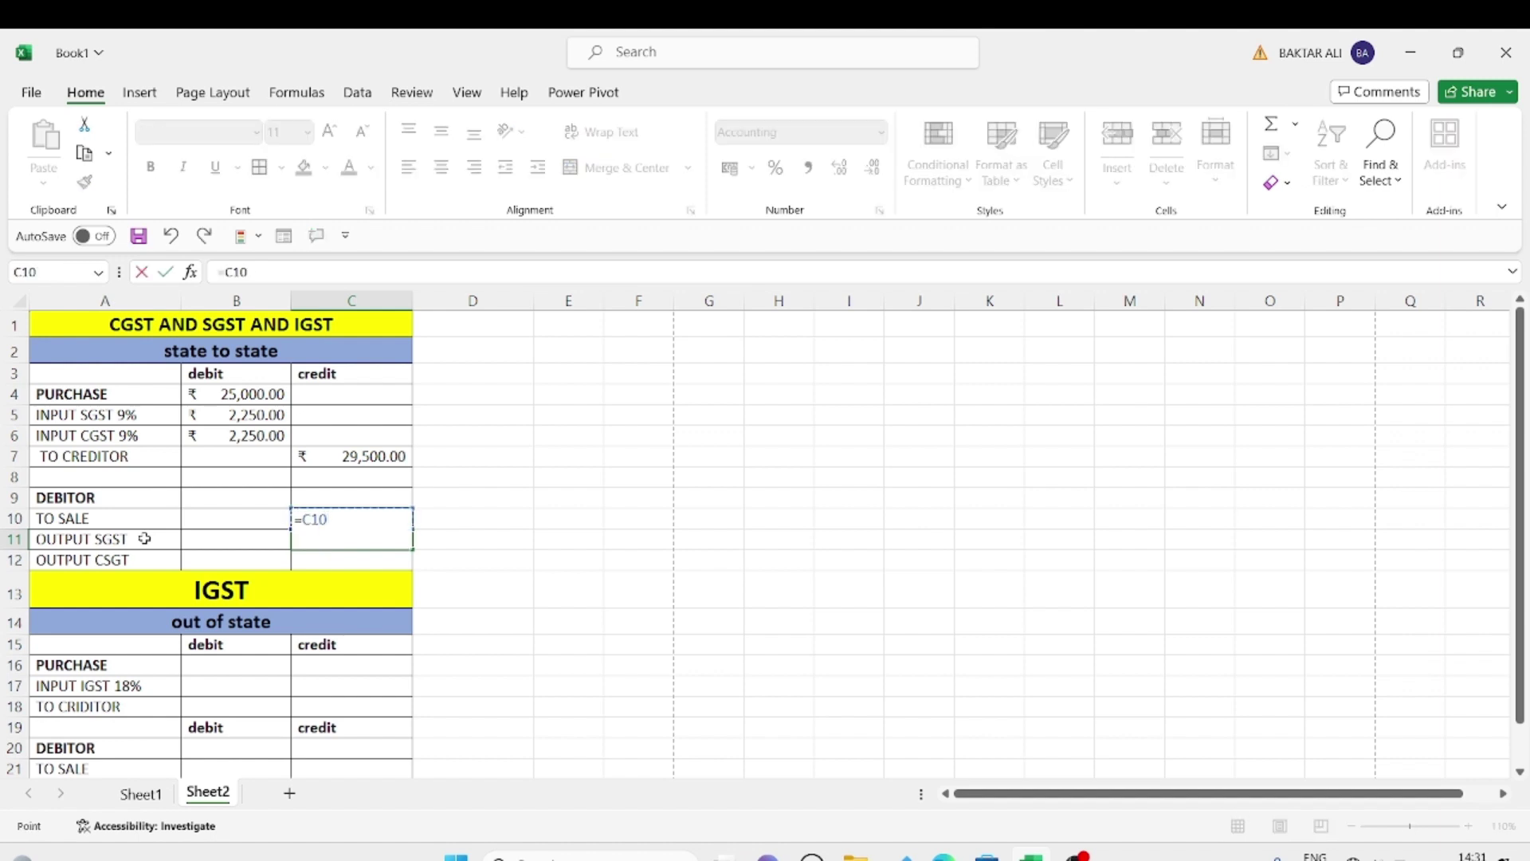
type("%")
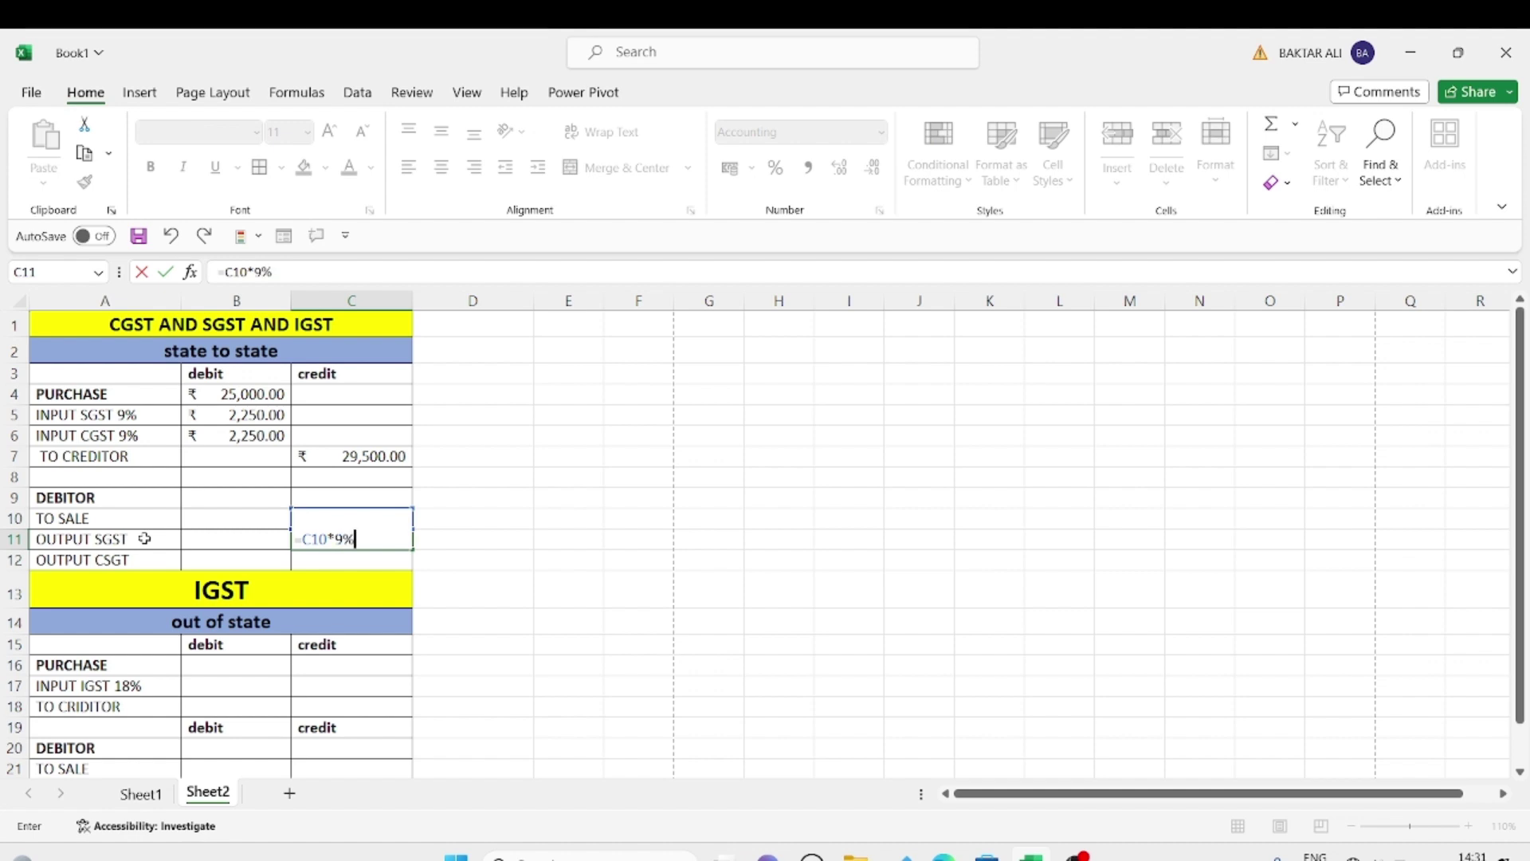
key("Return")
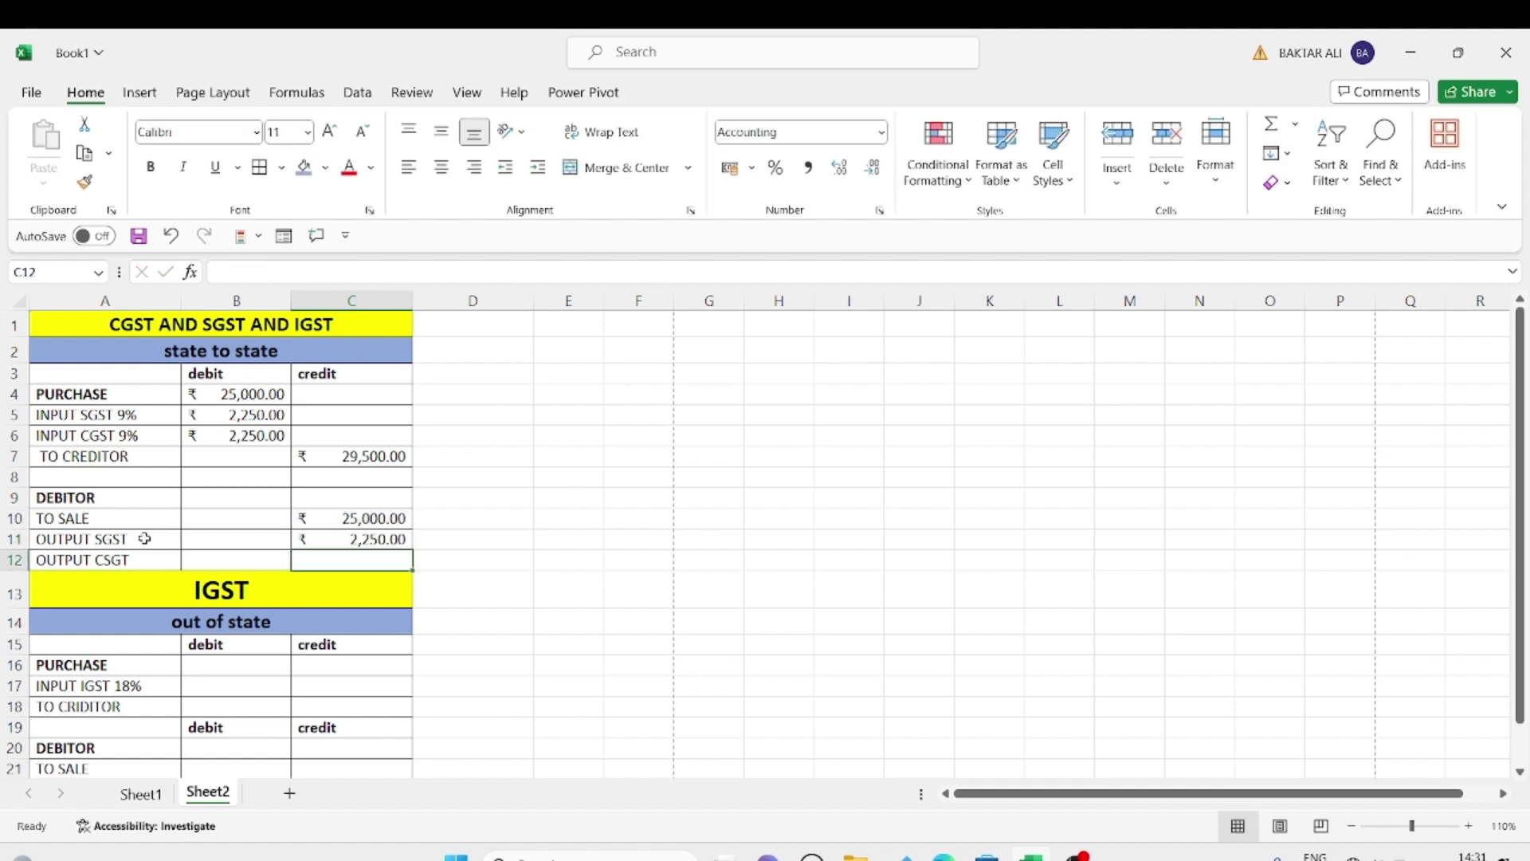
Calculate the output CGST credit in C12 with the formula =C10*9%
type("=")
key("Up")
key("Up")
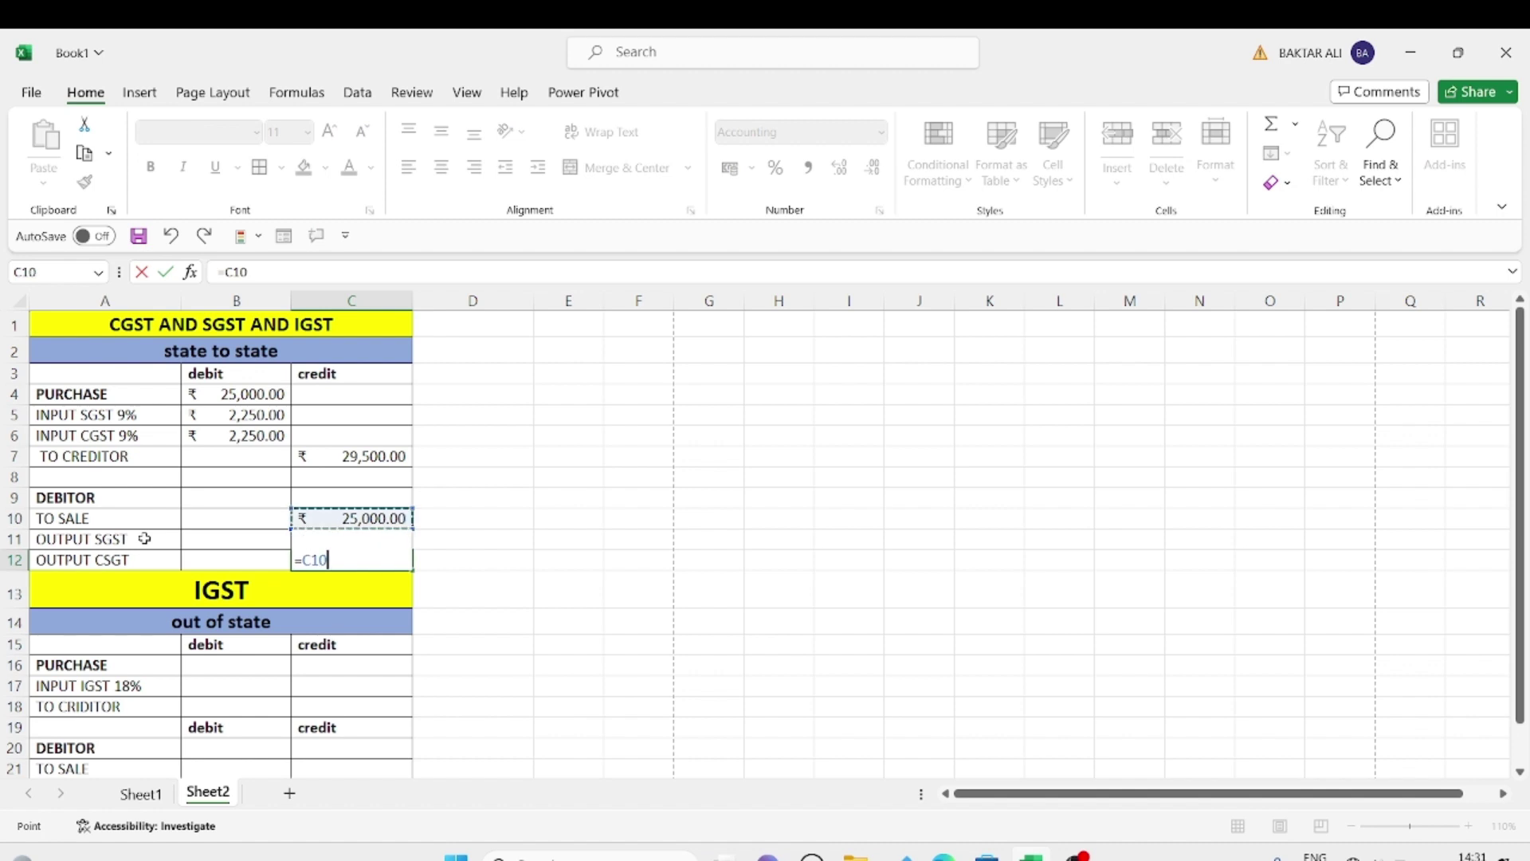
type("*9%")
key("Return")
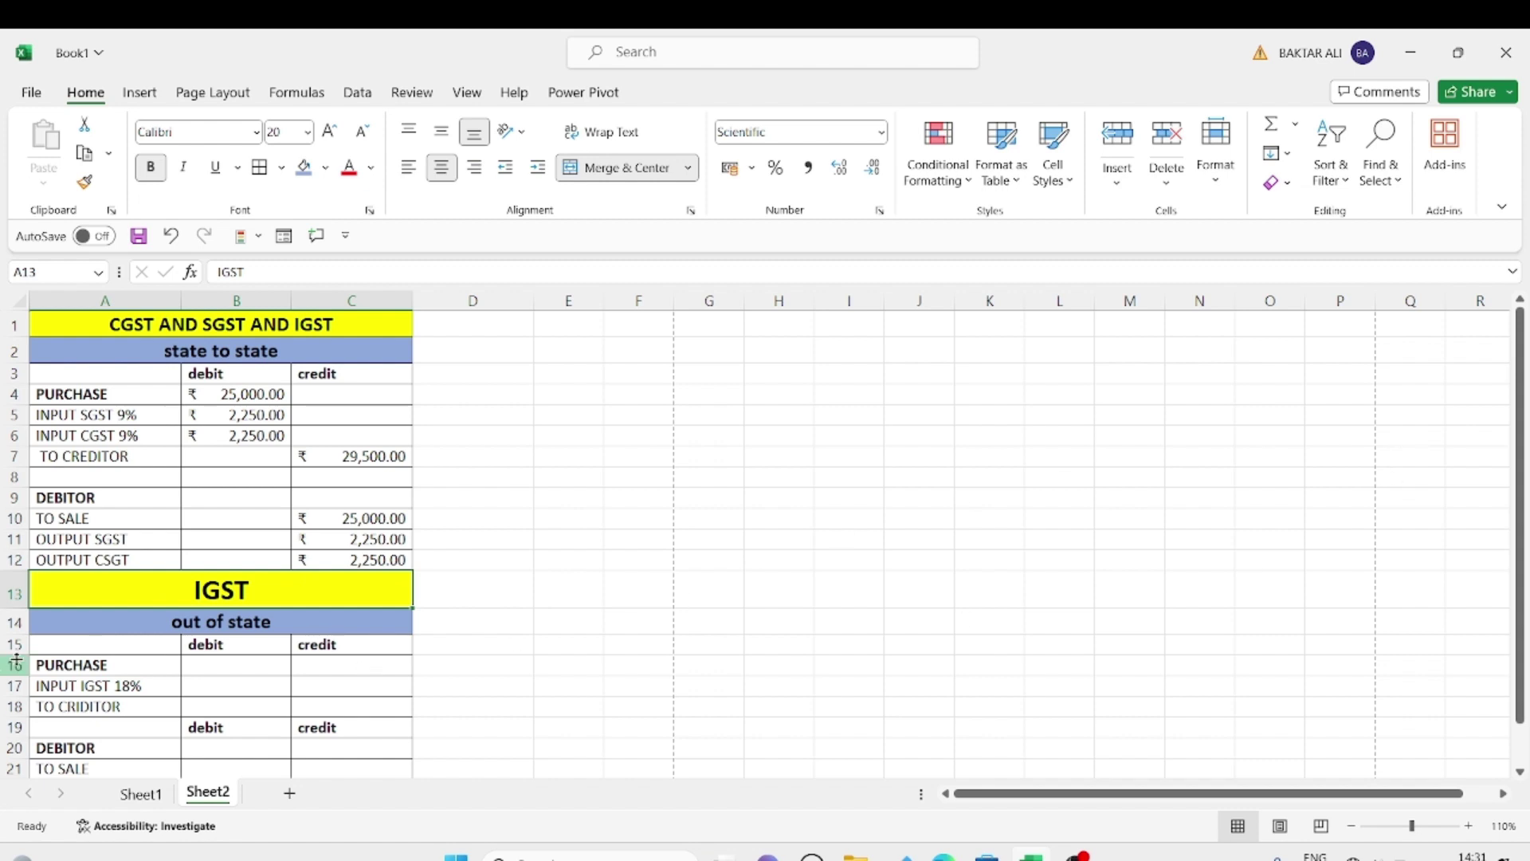
key("Down")
key("Down")
key("Right")
key("Right")
key("Down")
key("Down")
key("Down")
key("Down")
key("Down")
key("Down")
key("Down")
key("Down")
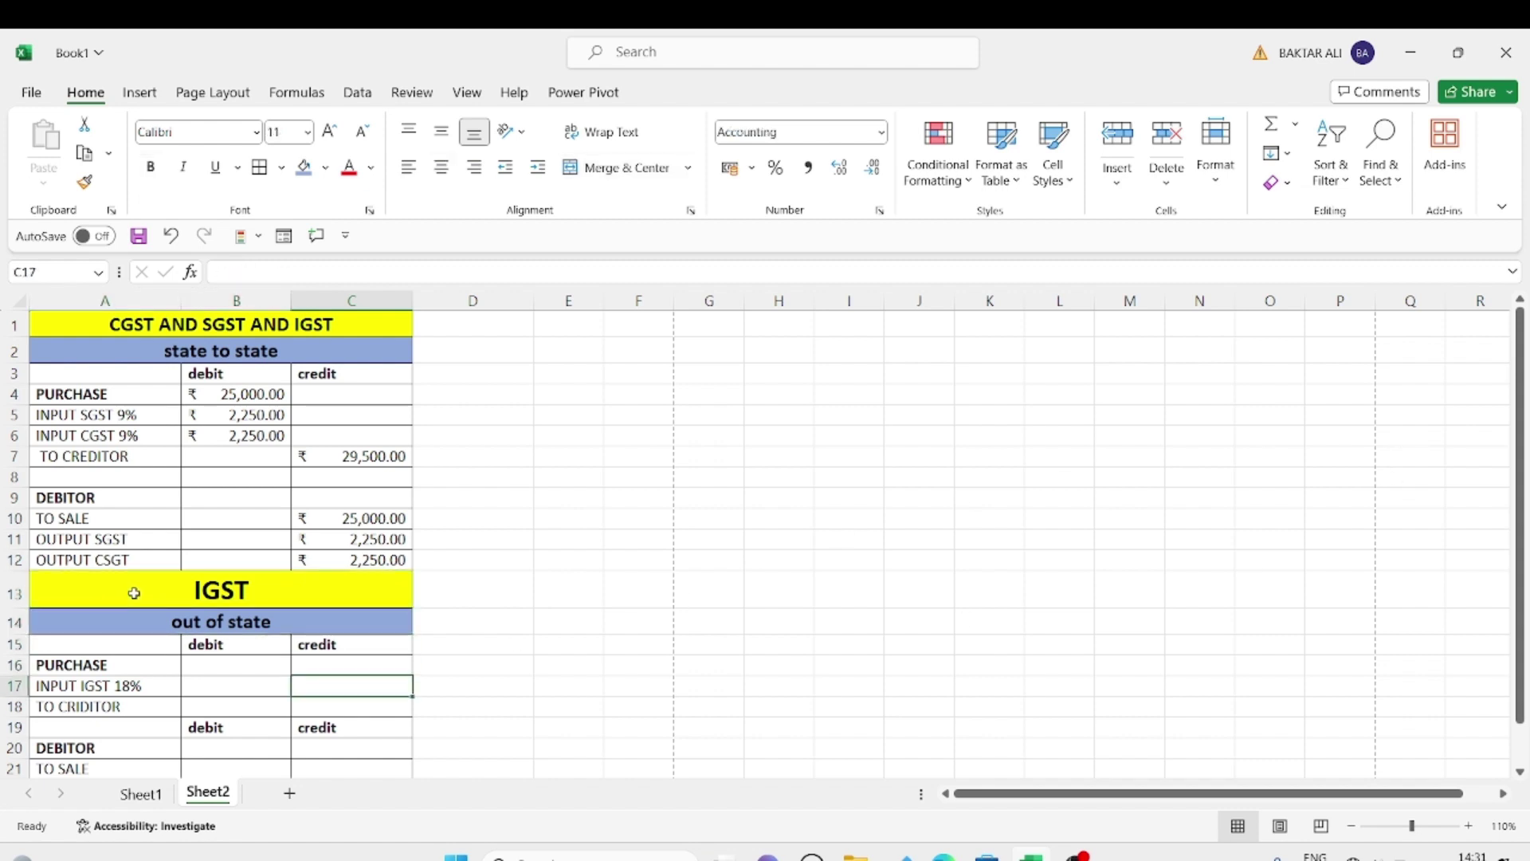
key("Down")
key("Down")
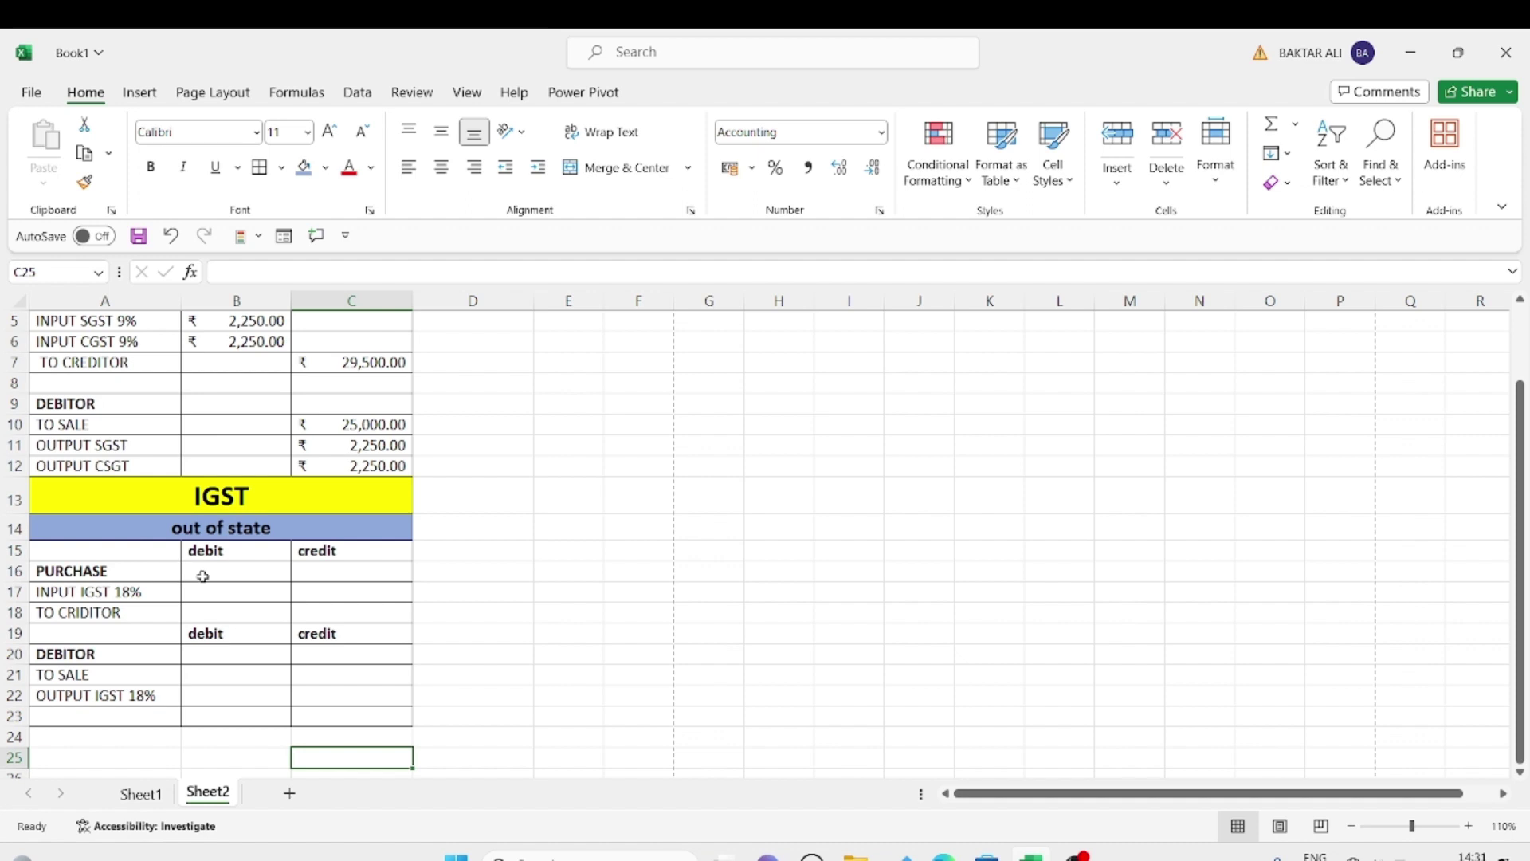
type("2500")
key("BackSpace")
key("BackSpace")
key("BackSpace")
key("BackSpace")
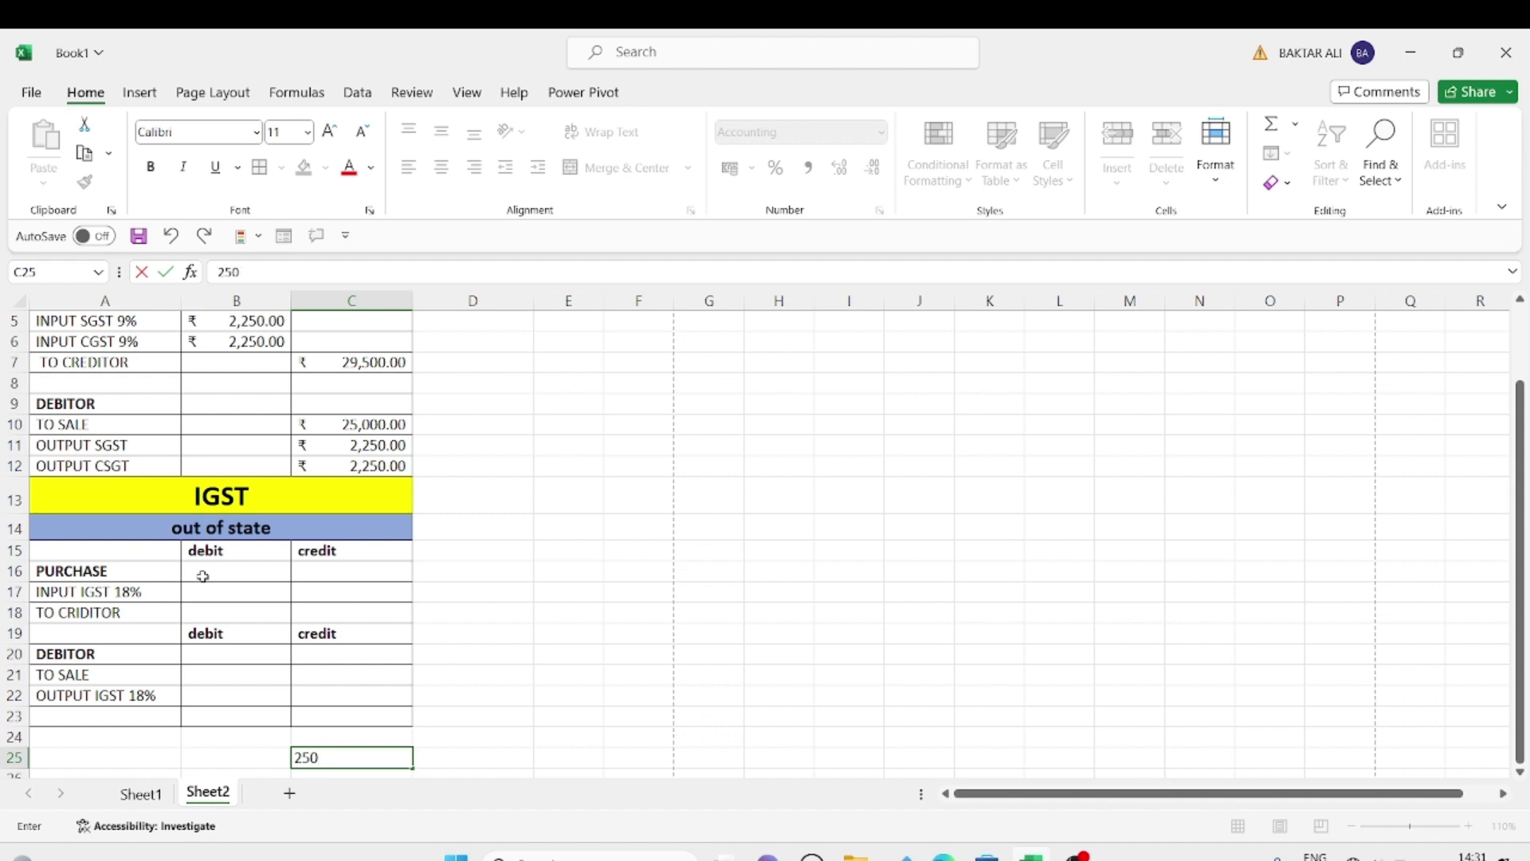
key("Return")
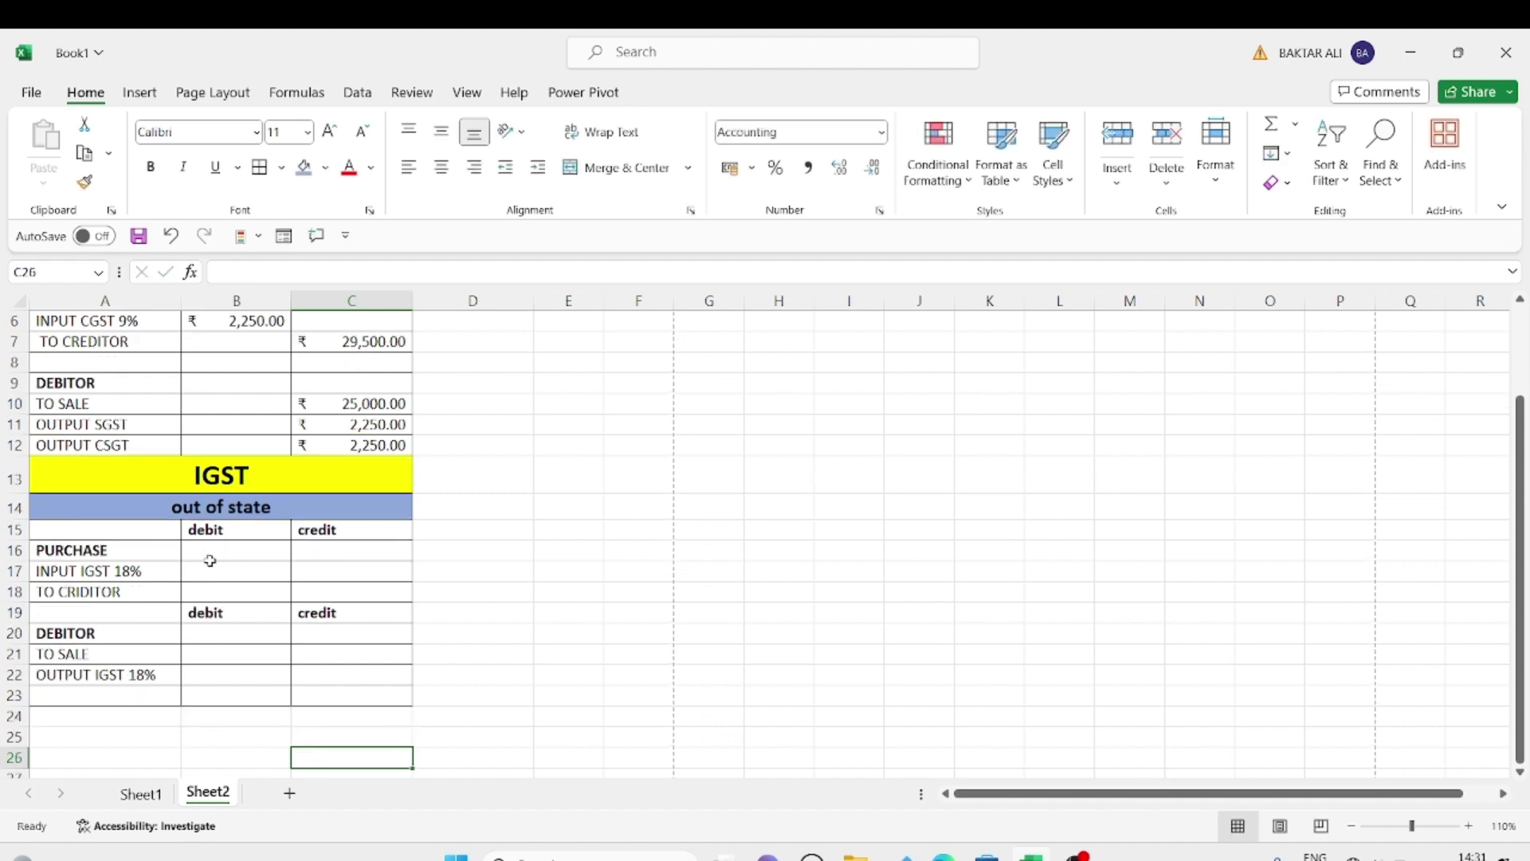
Enter 25000 as the out-of-state purchase debit in B16 and calculate input IGST in B17 with =B16*18%
left_click(210, 551)
type("25000")
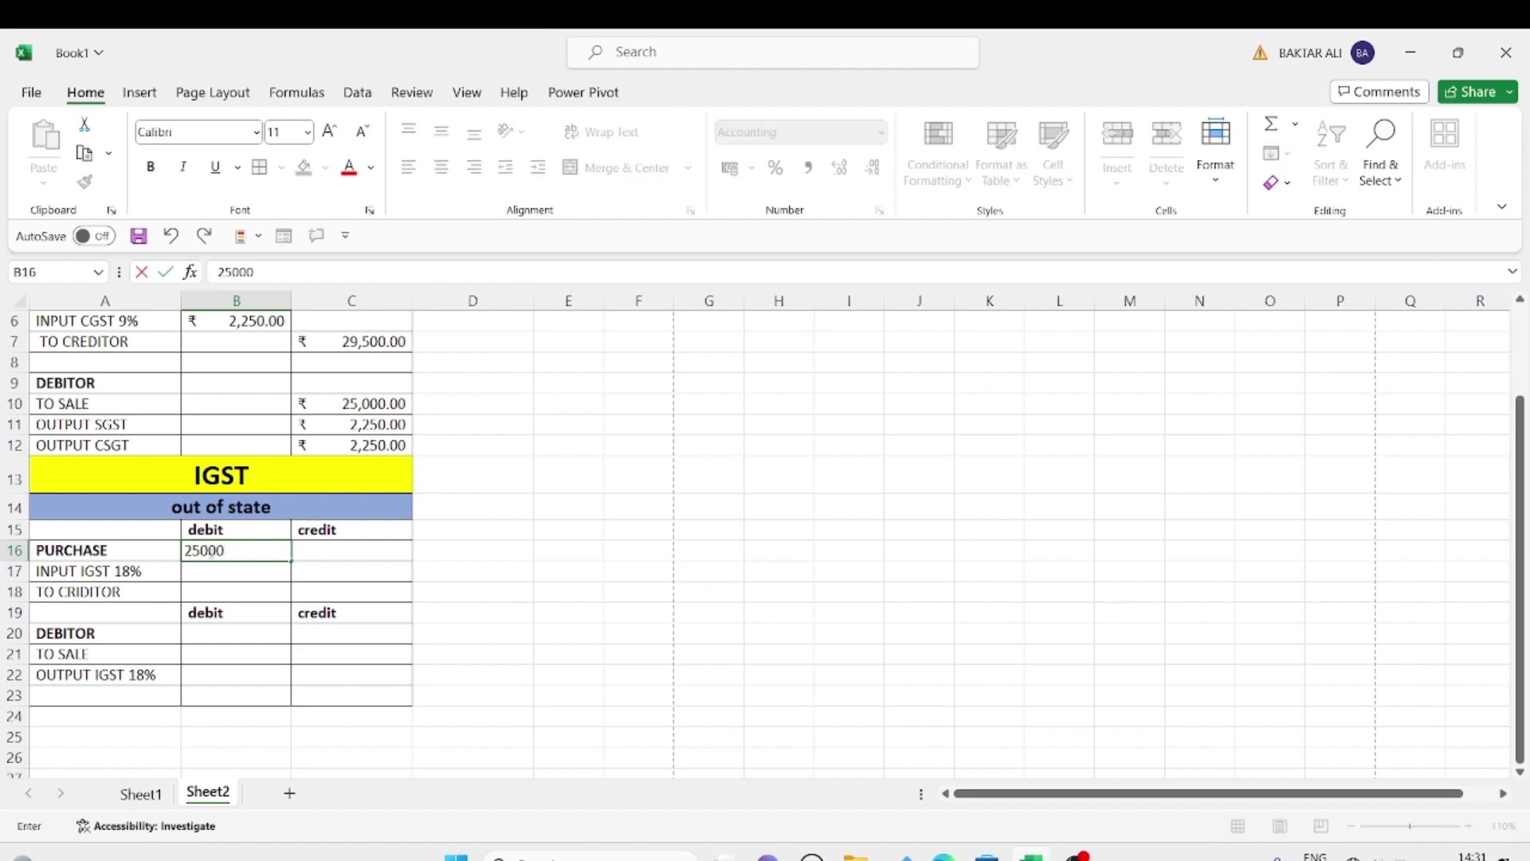
key("Return")
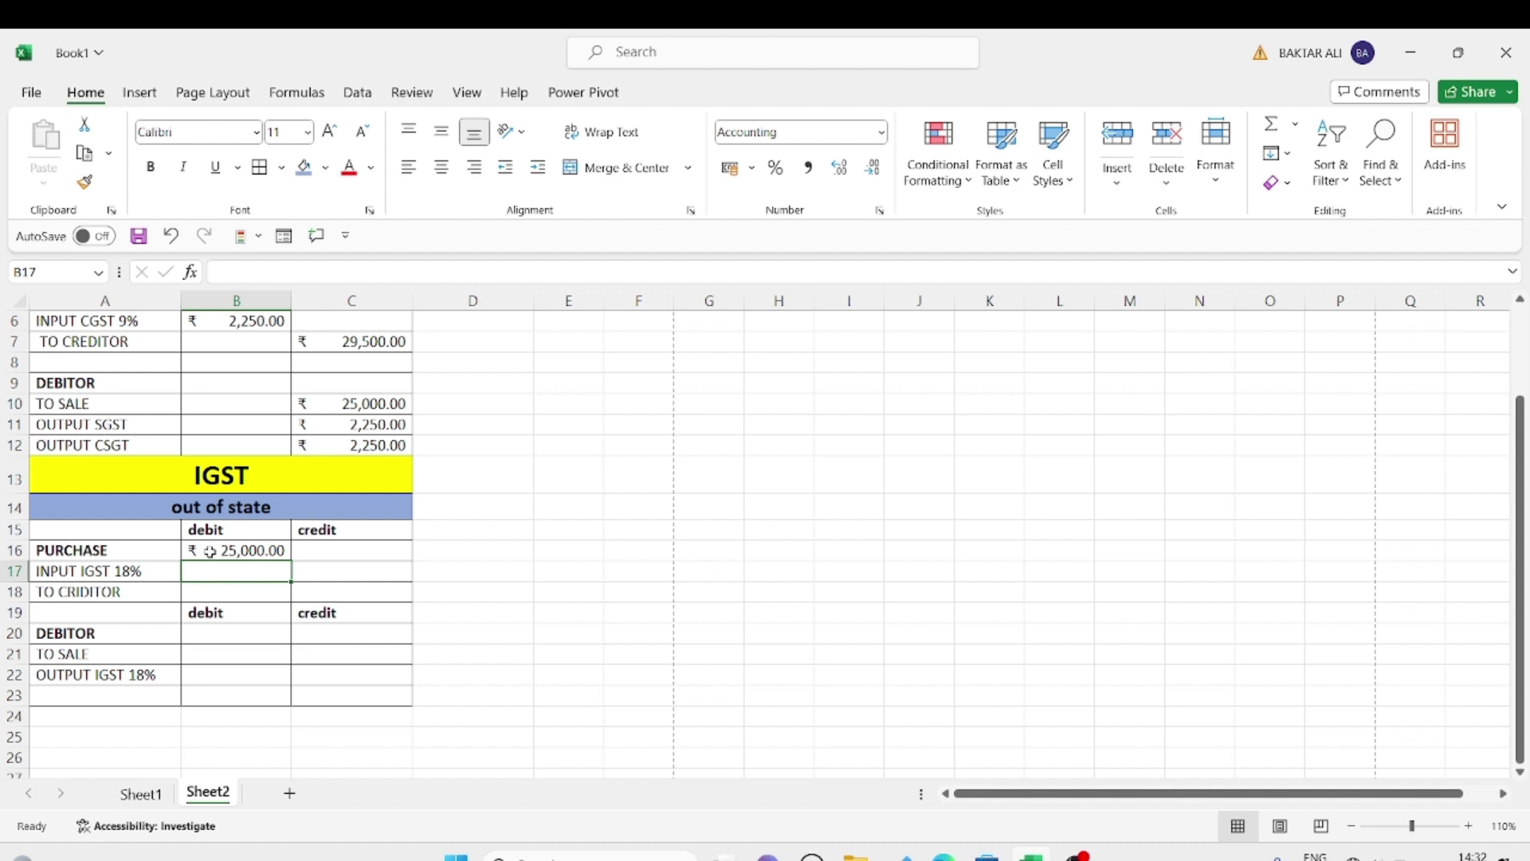
type("=")
left_click(209, 551)
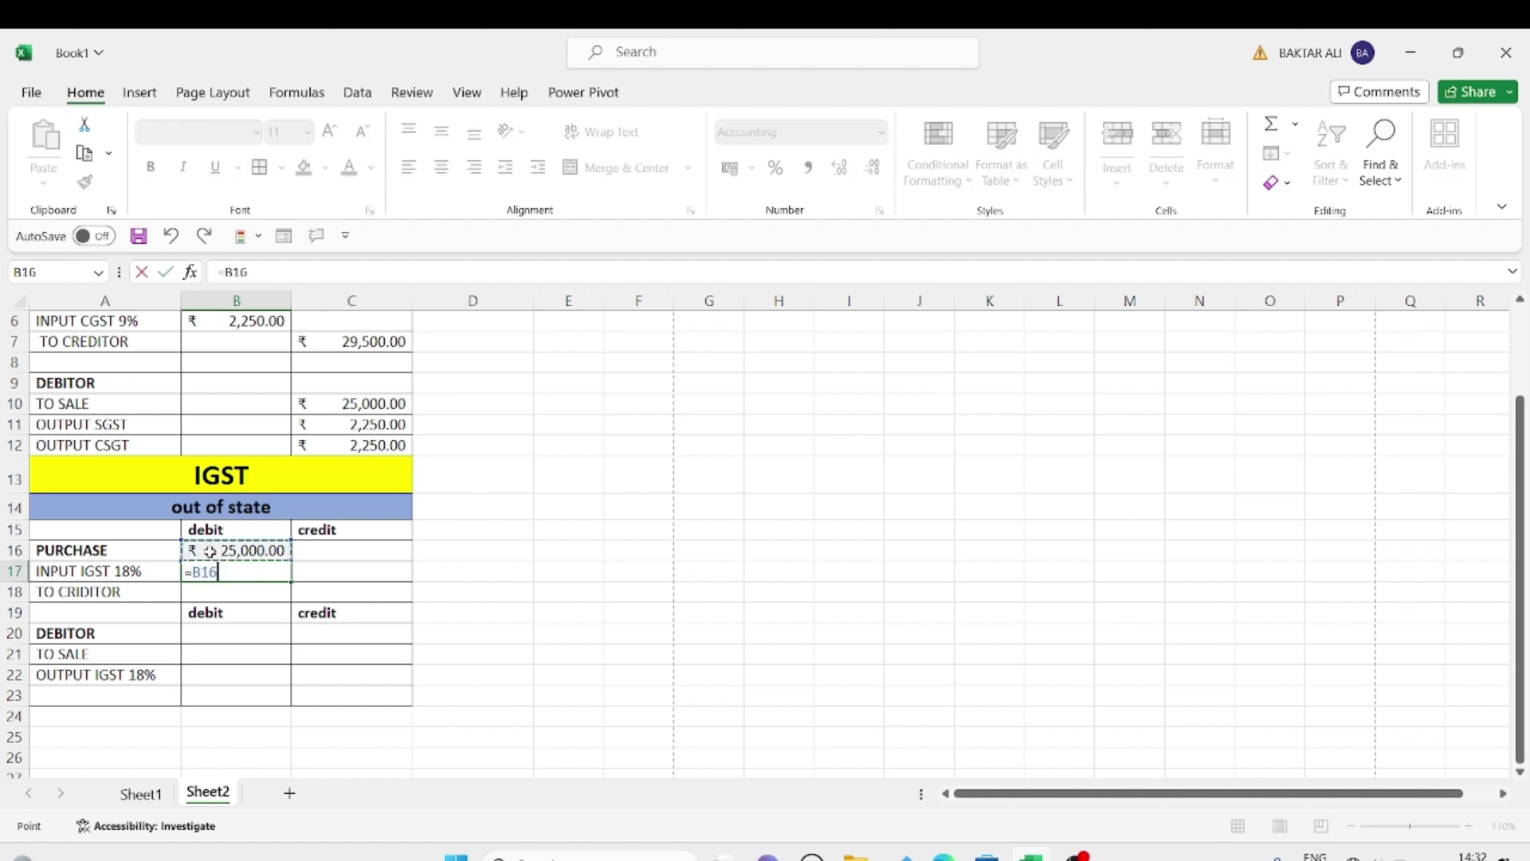
type("*18")
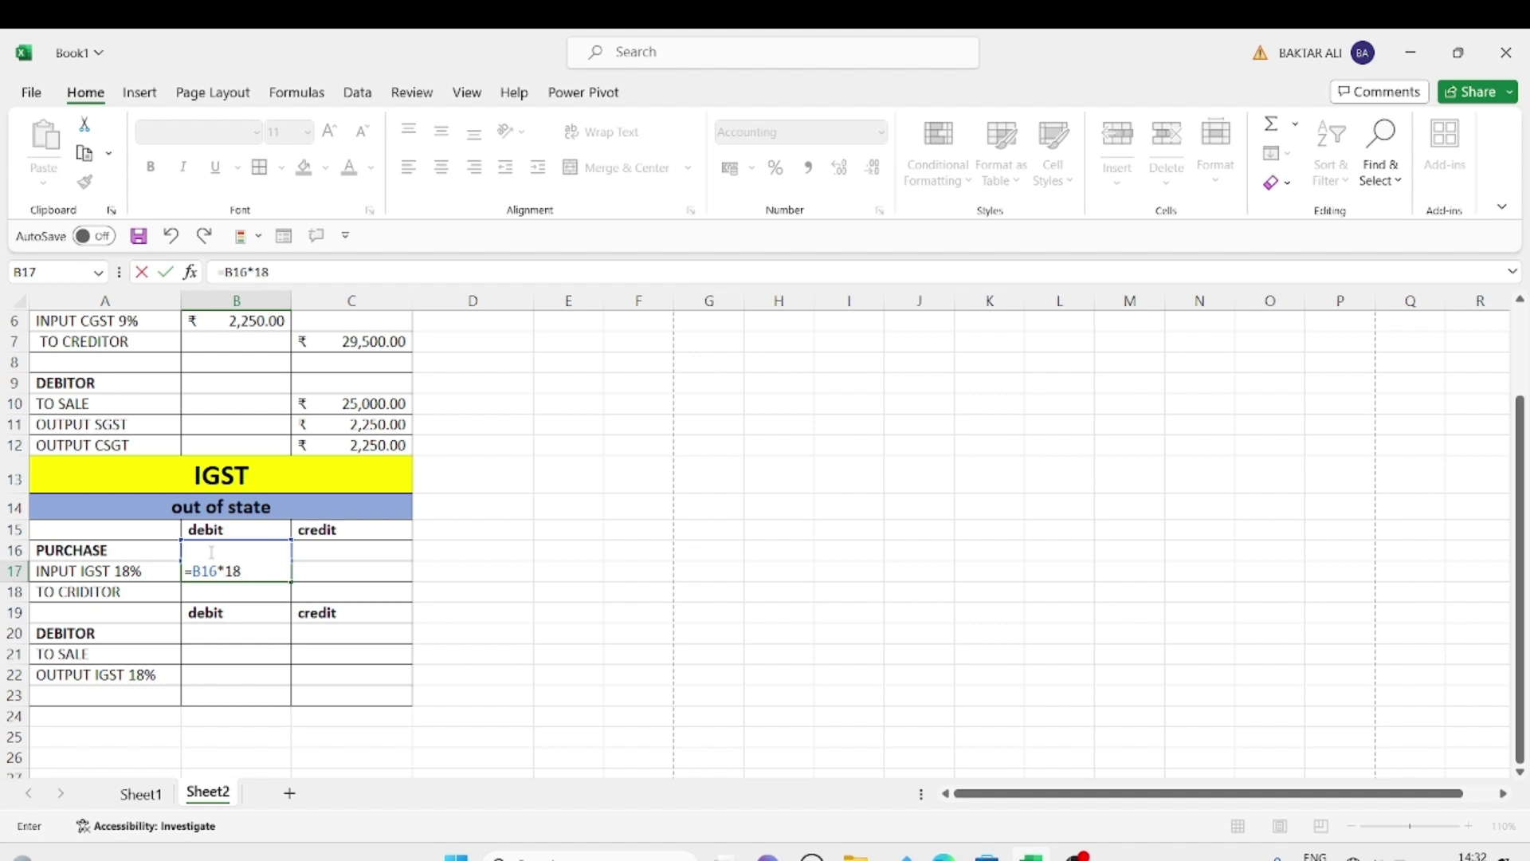
type("%")
key("Return")
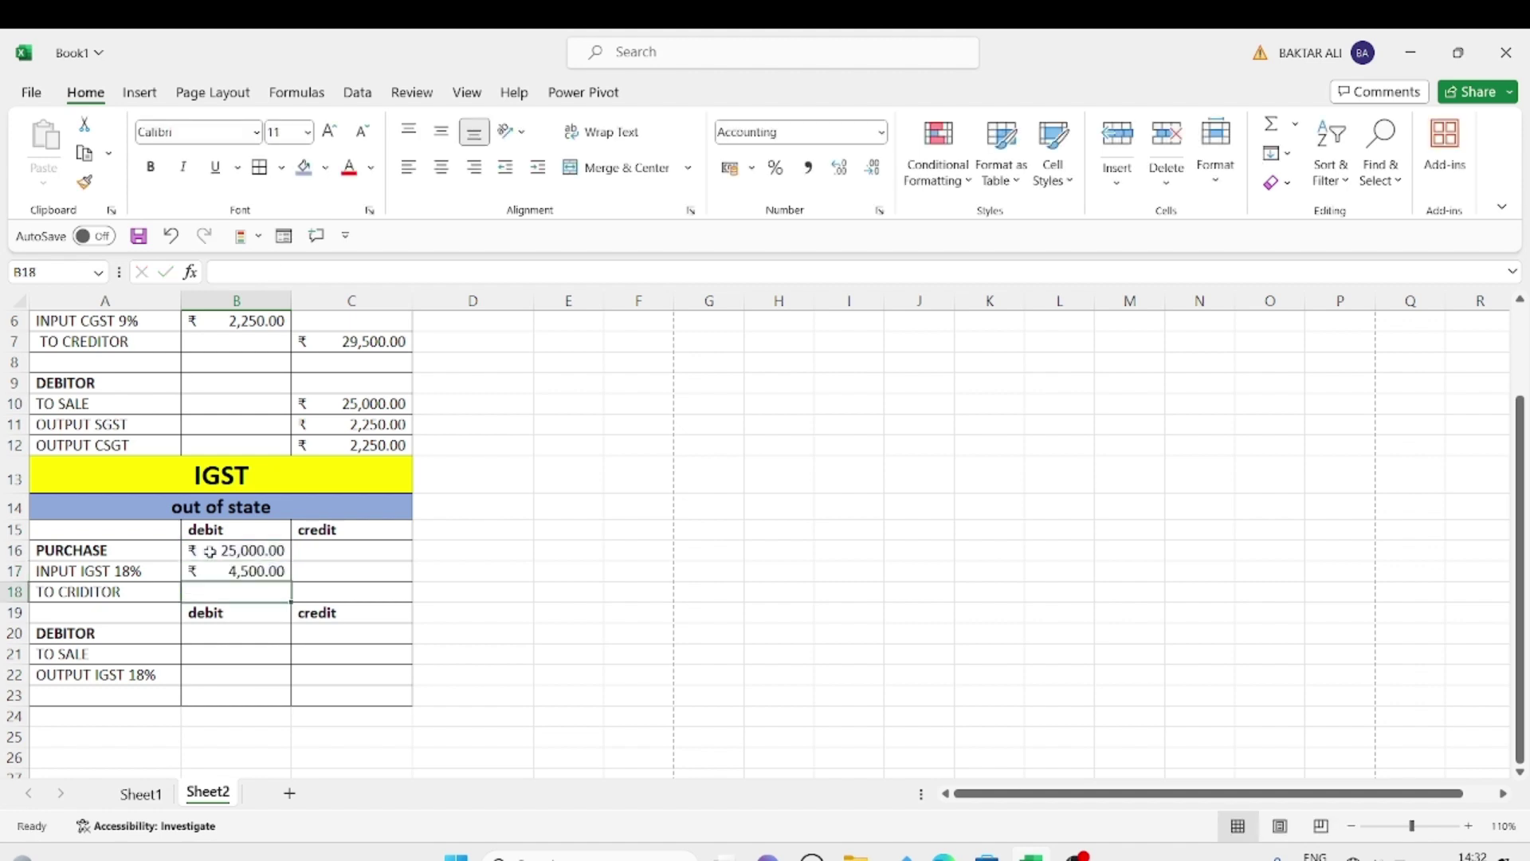
Calculate the out-of-state creditor's credit in C18 by adding the purchase and input IGST with =B16+B17
key("Right")
type("=")
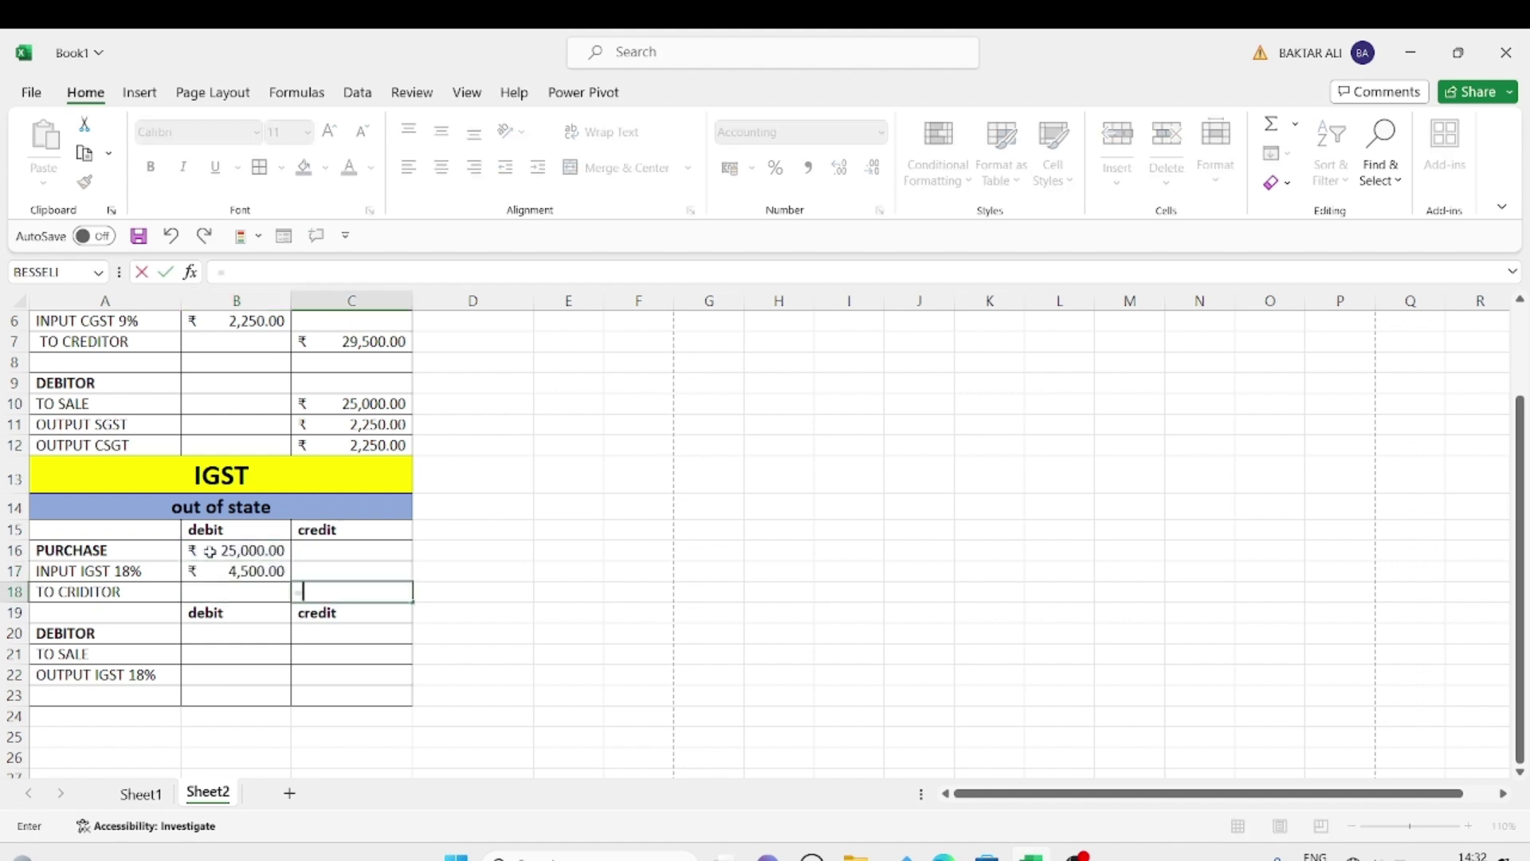
key("Up")
key("Up")
key("Left")
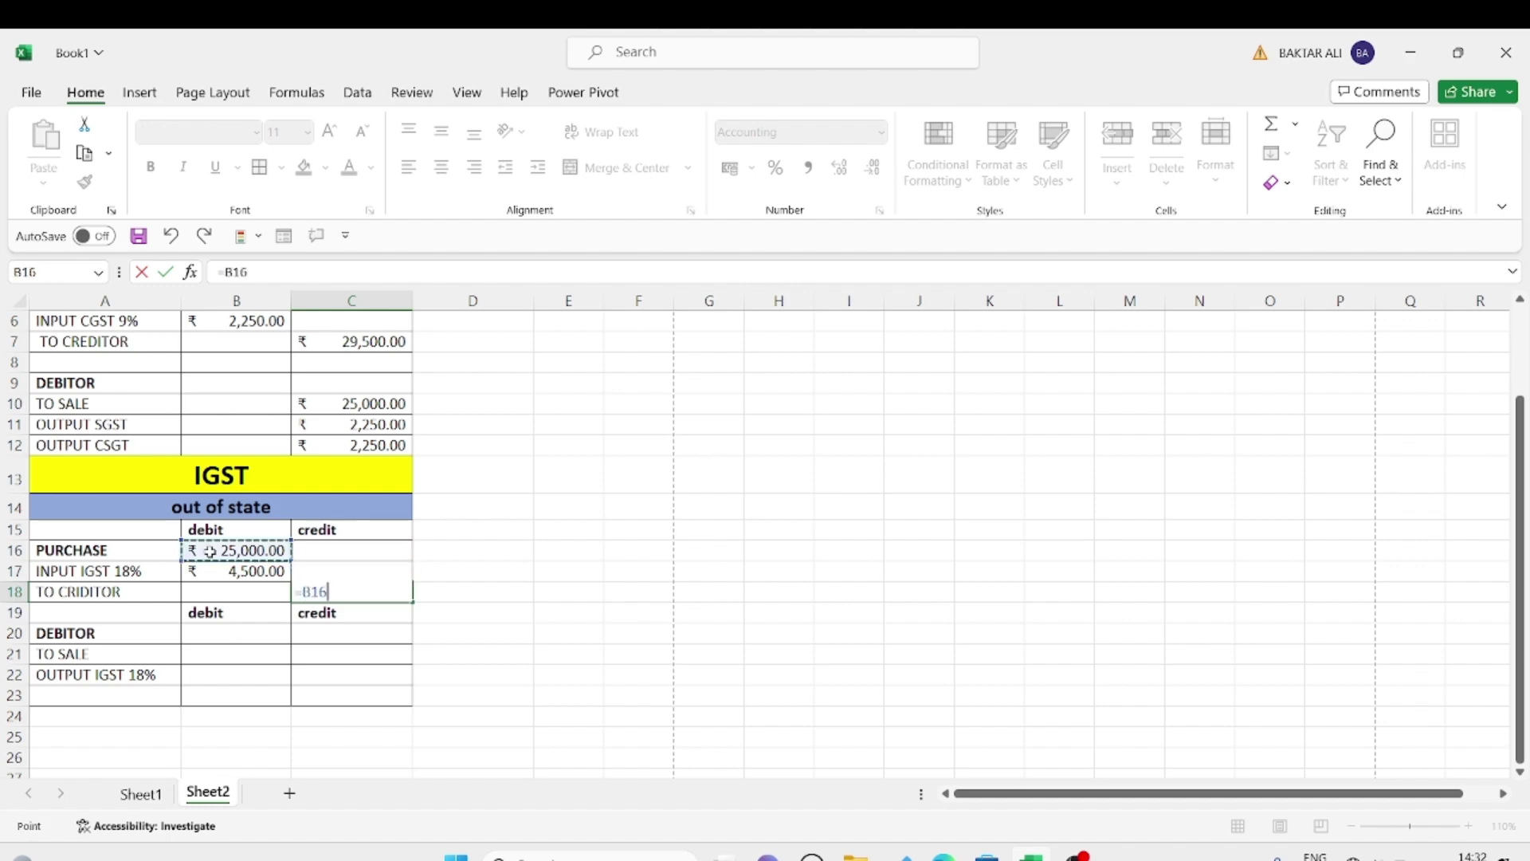
type("+")
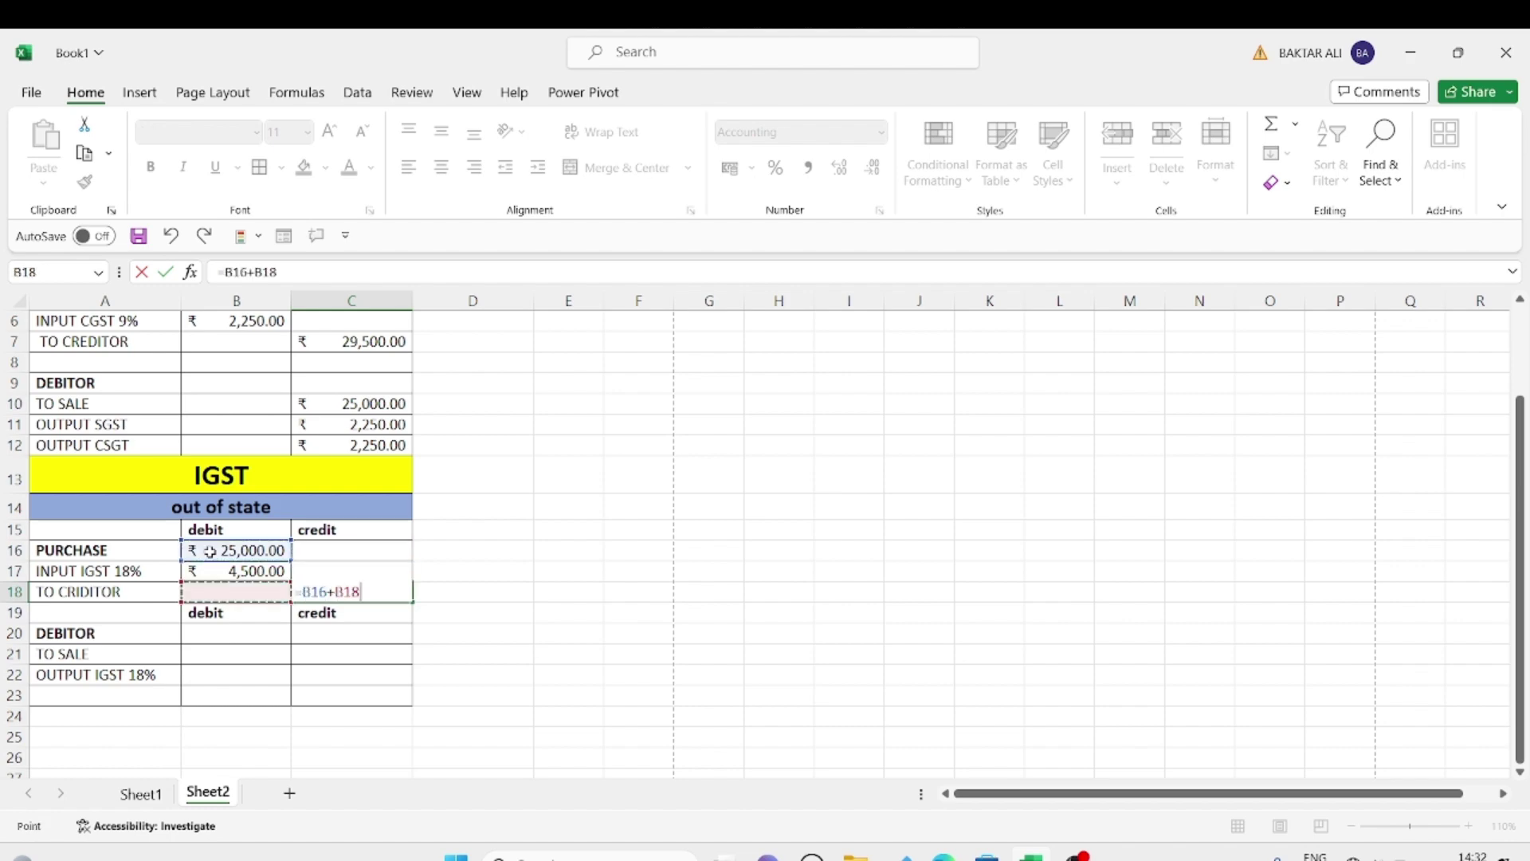
key("Up")
key("Return")
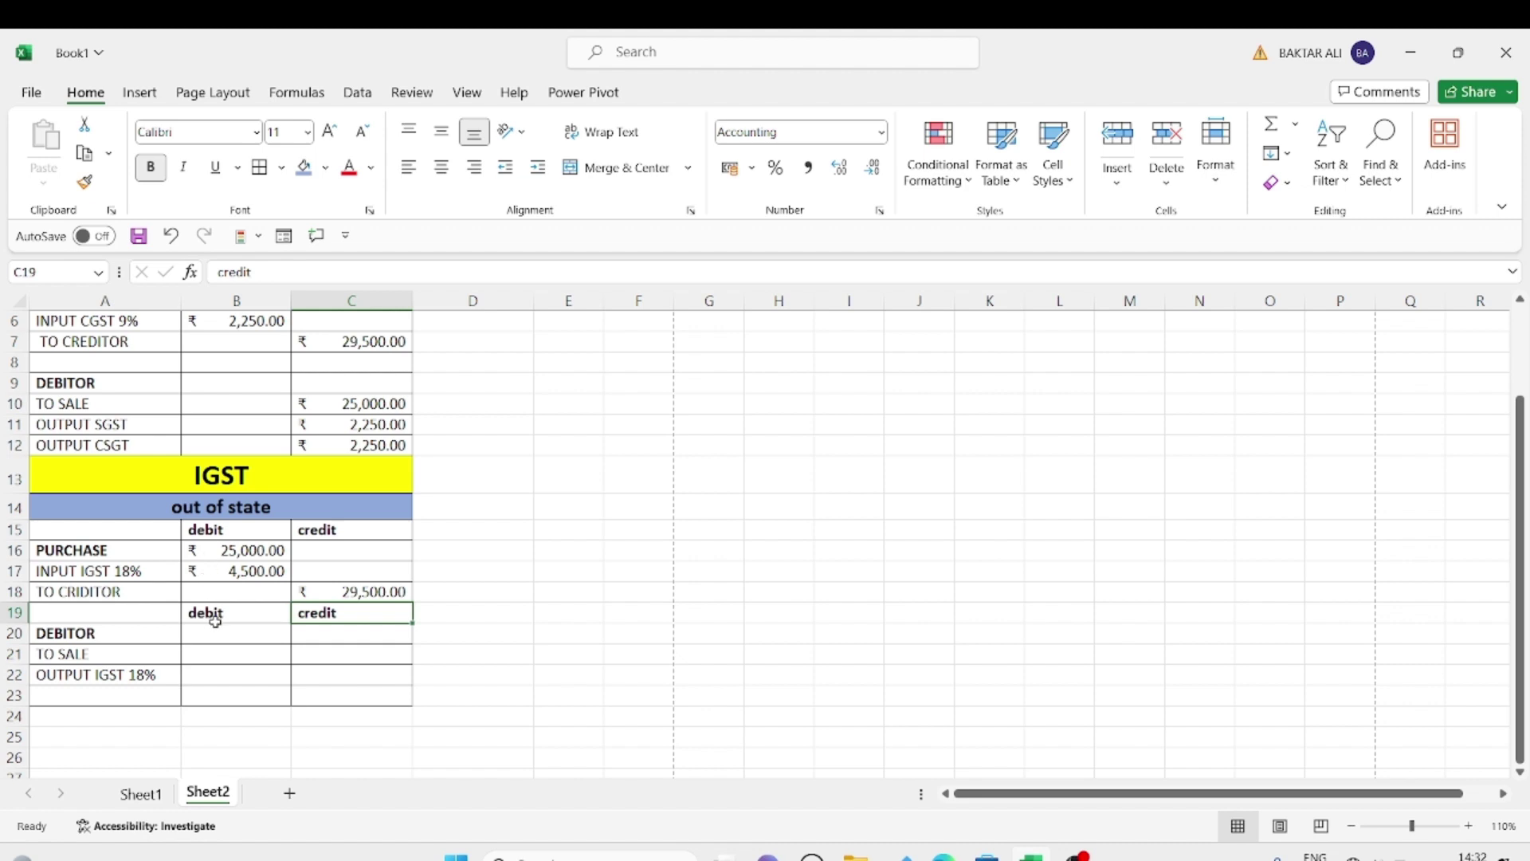
Enter 25000 as the out-of-state sale credit in C21 and calculate output IGST in C22 with =C21*18%
left_click(338, 665)
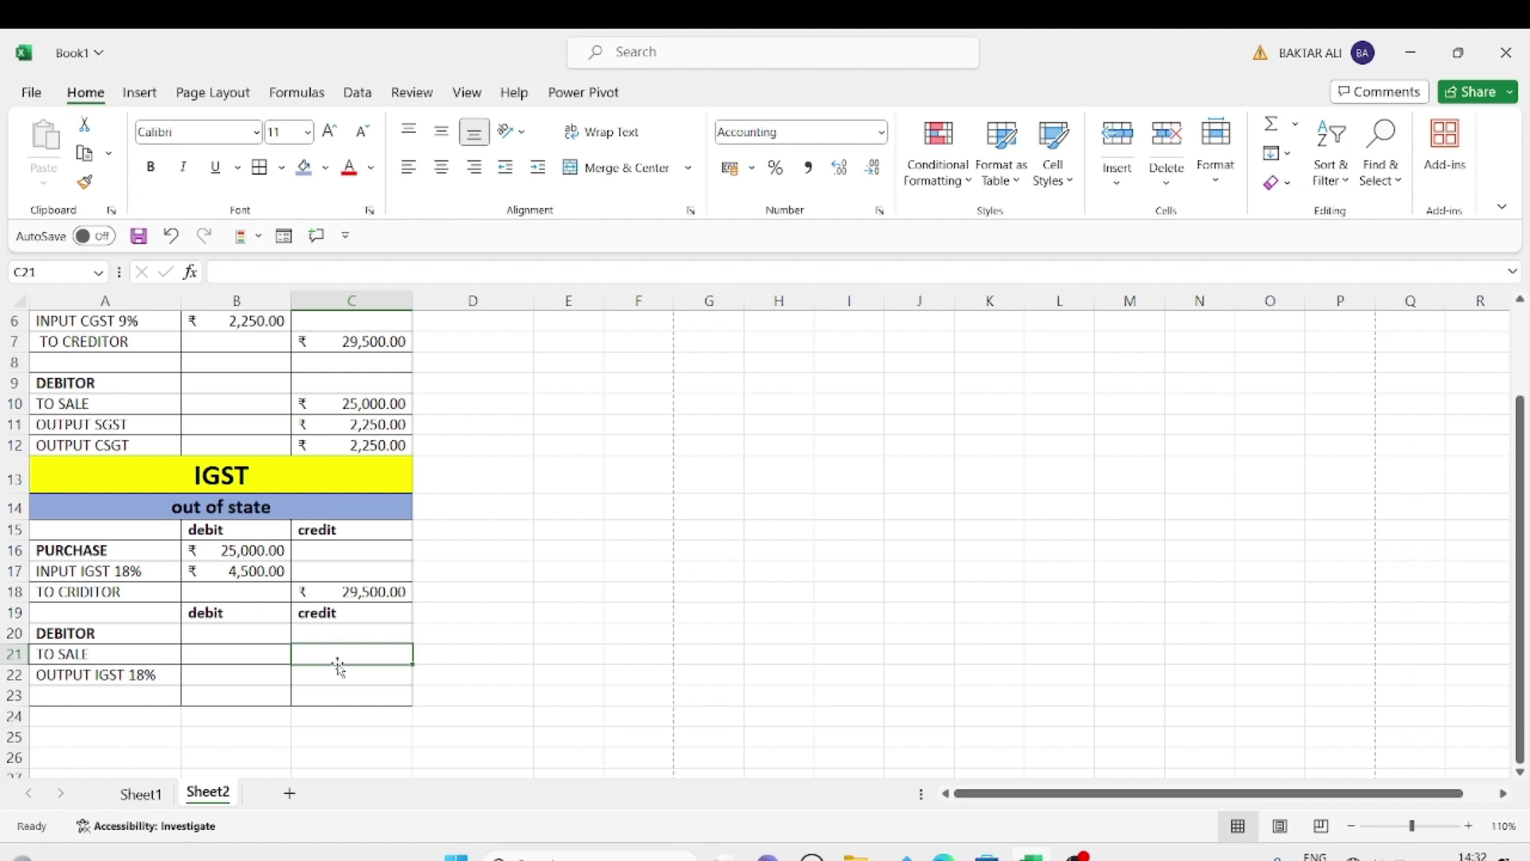
type("25000")
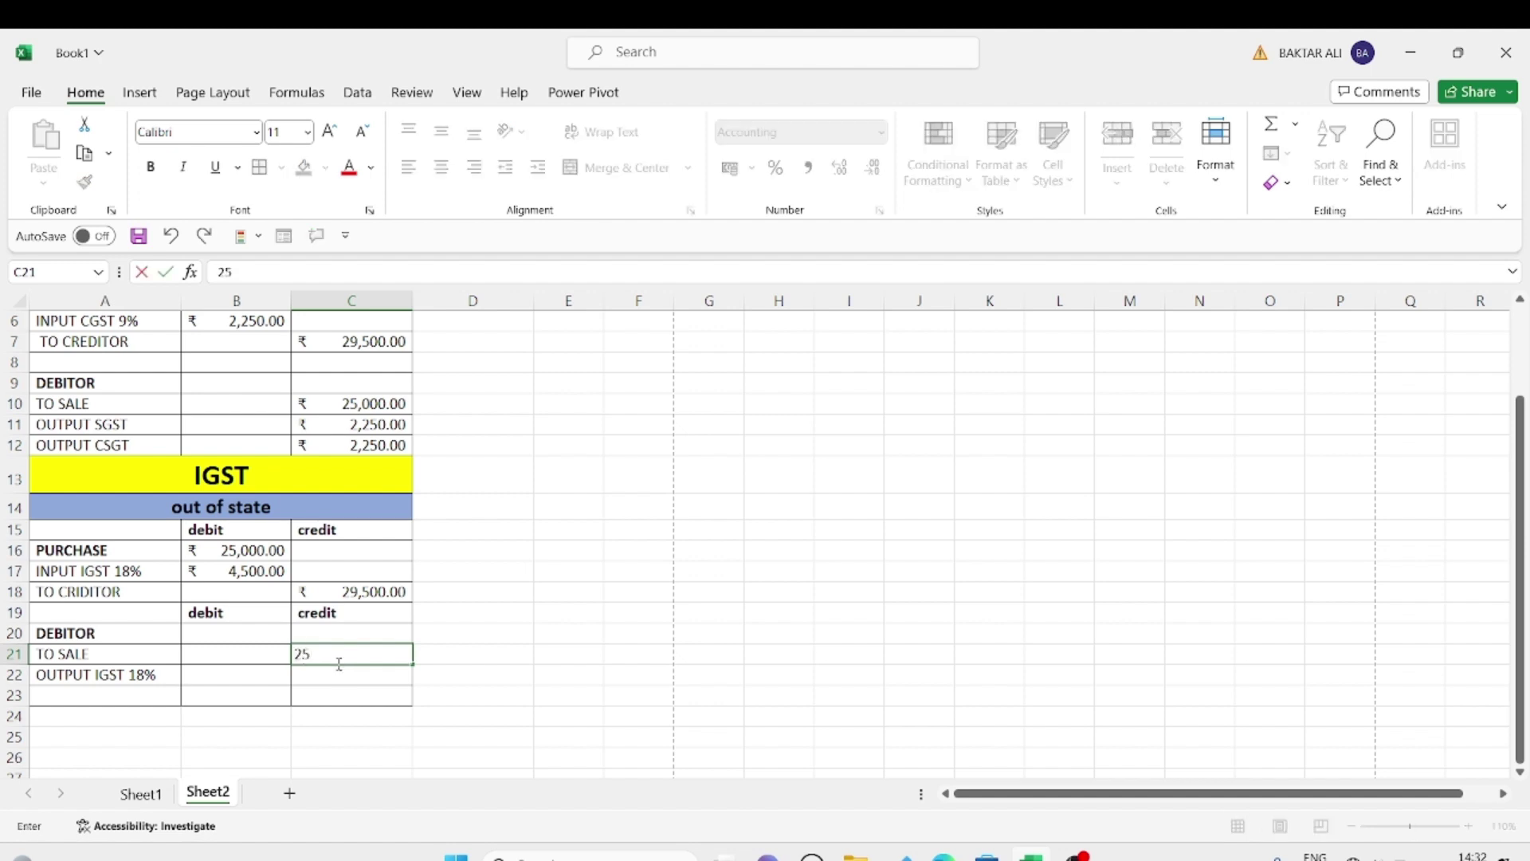
key("Return")
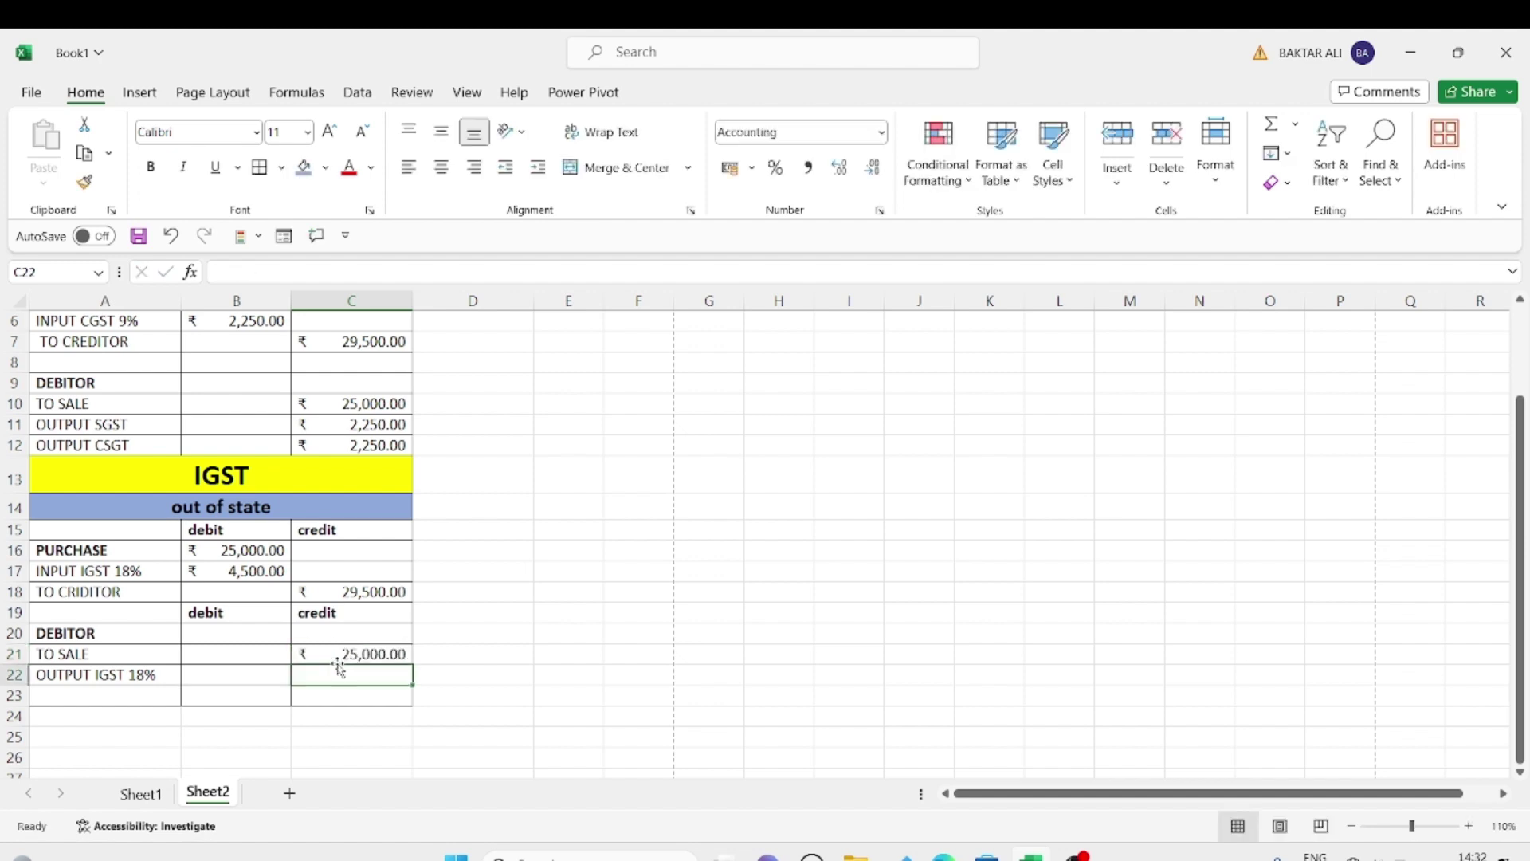
type("=")
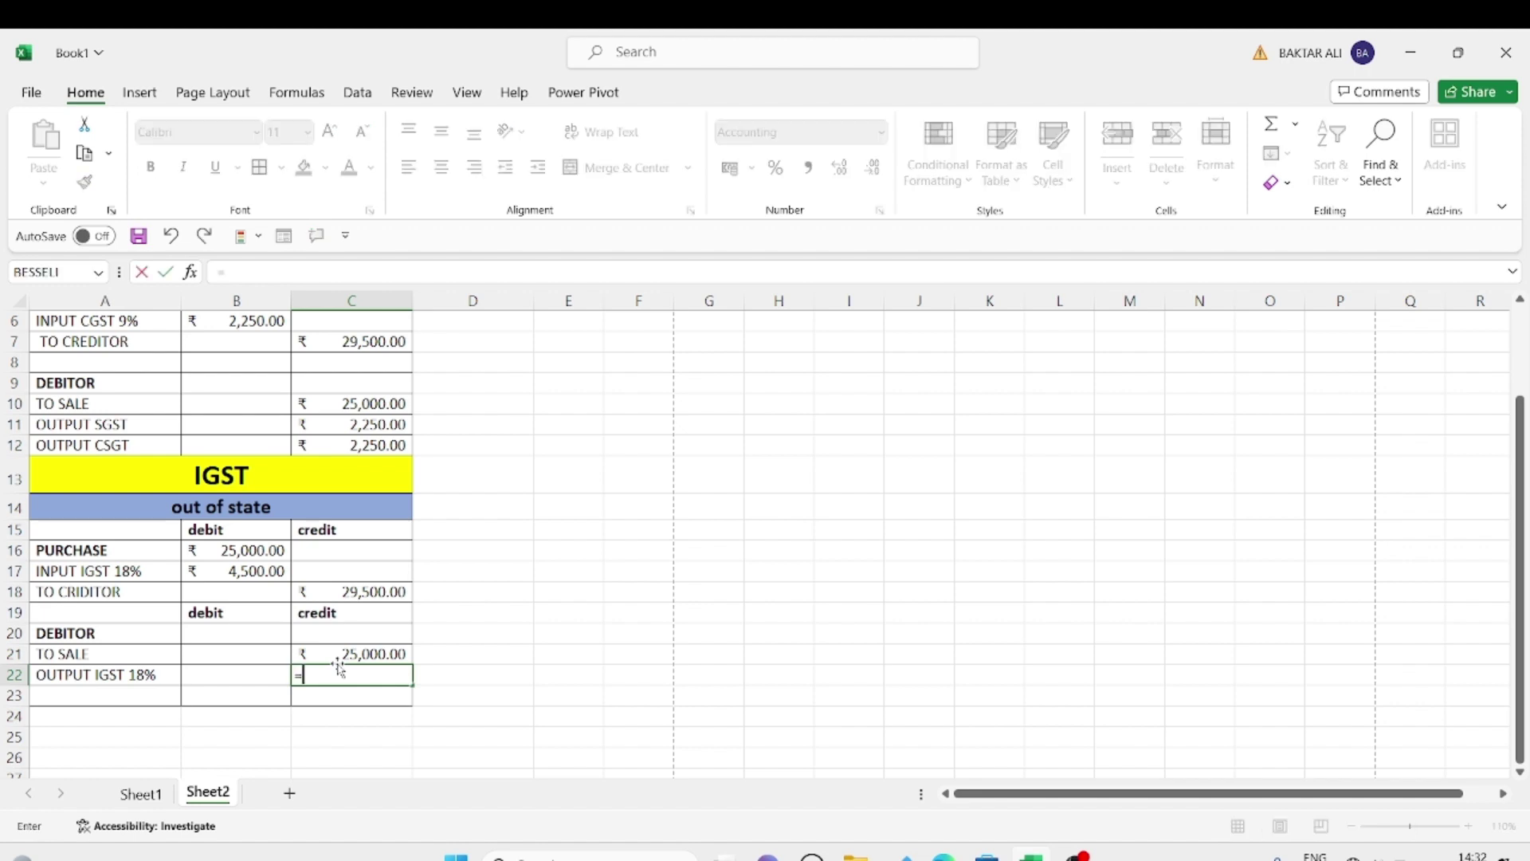
left_click(338, 661)
type("*")
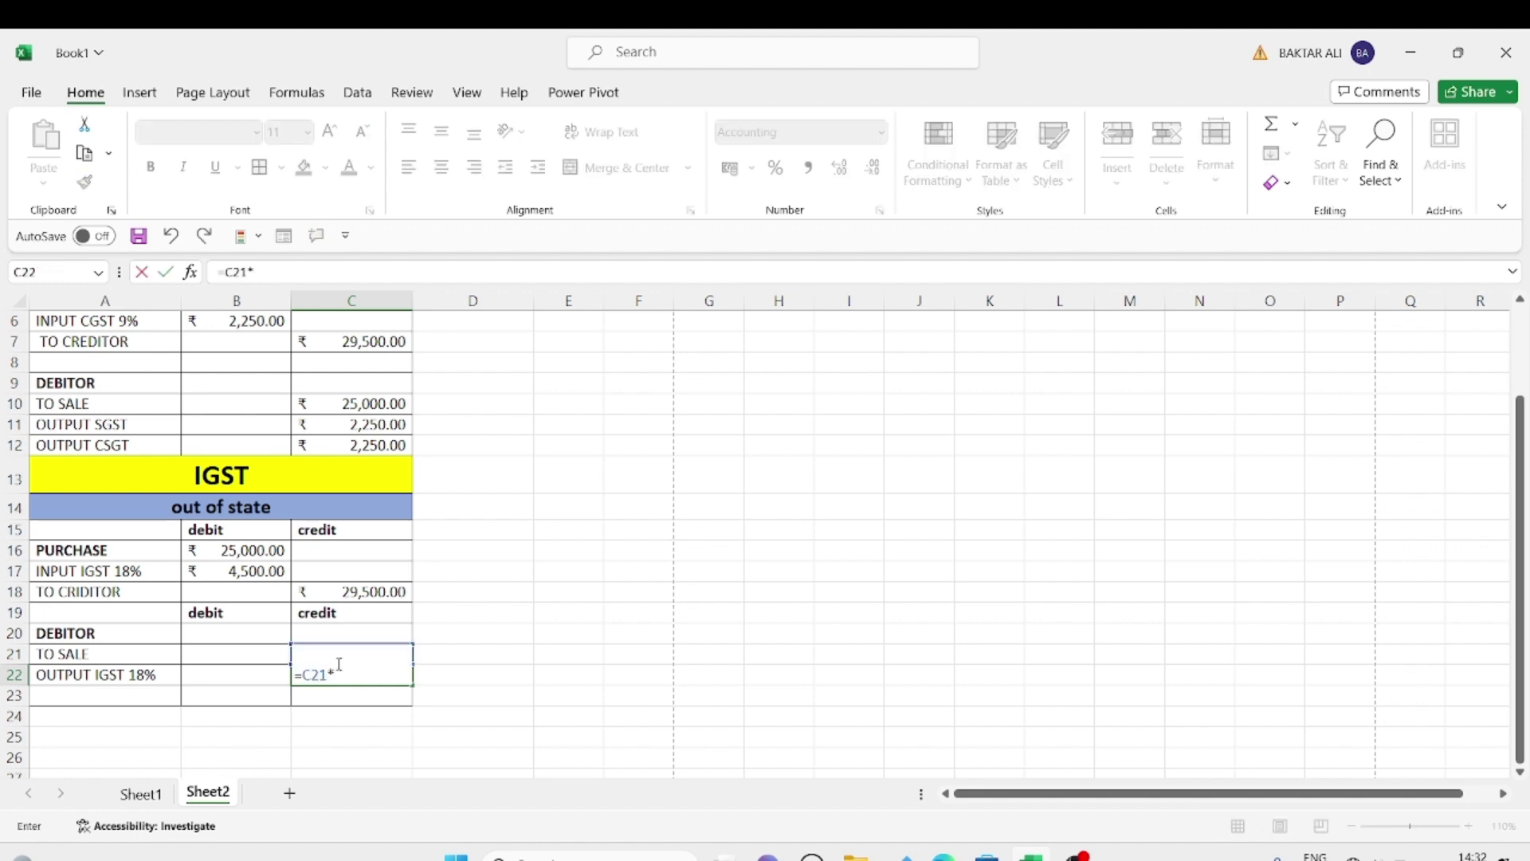
type("18%")
key("Return")
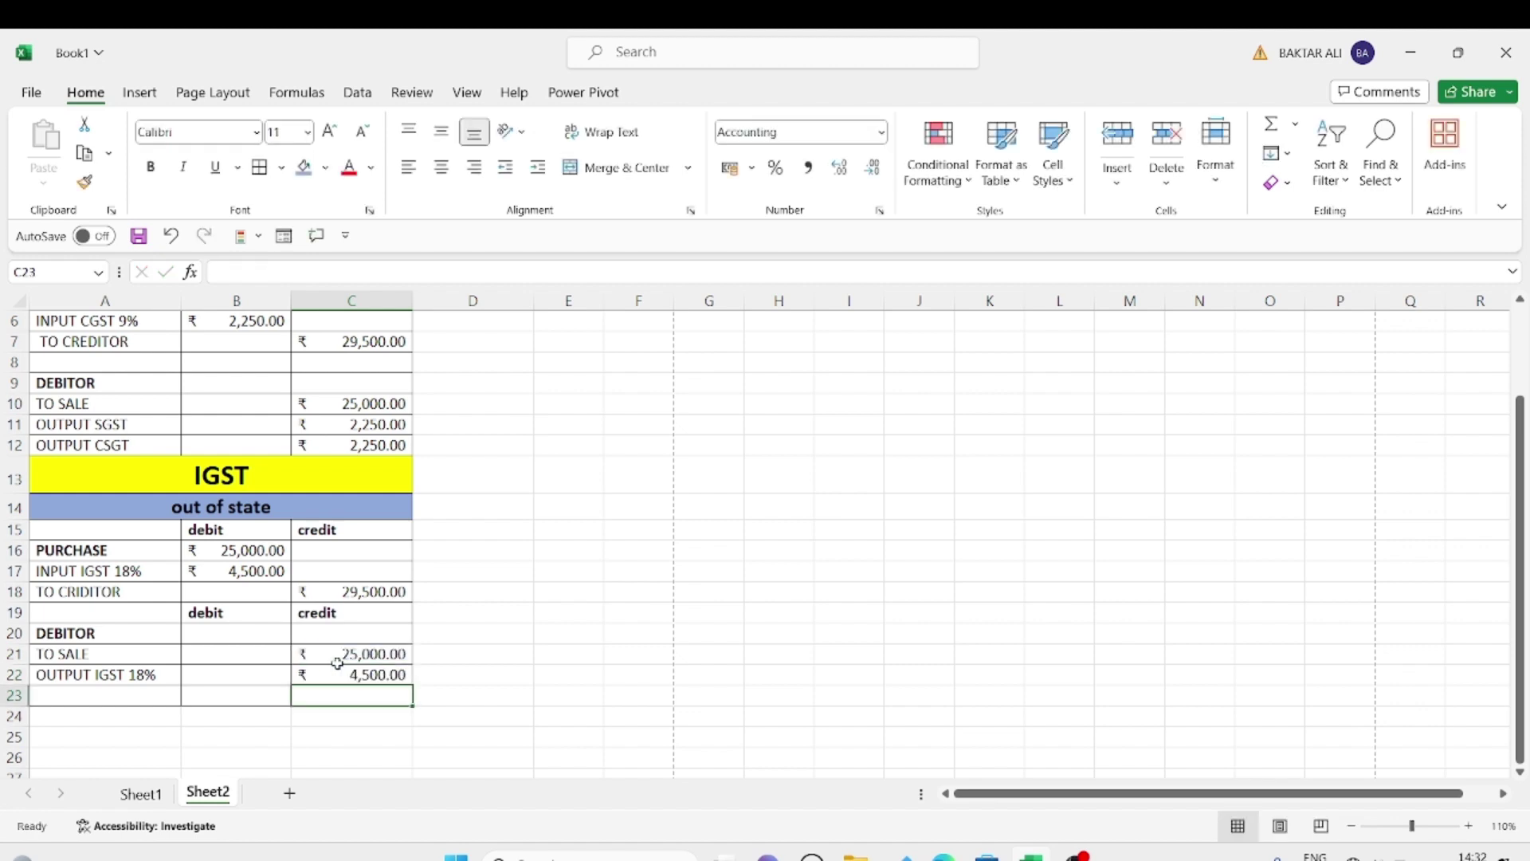
Total the out-of-state sale and output IGST credits in C23 with the formula =C21+C22
type("=")
left_click(339, 665)
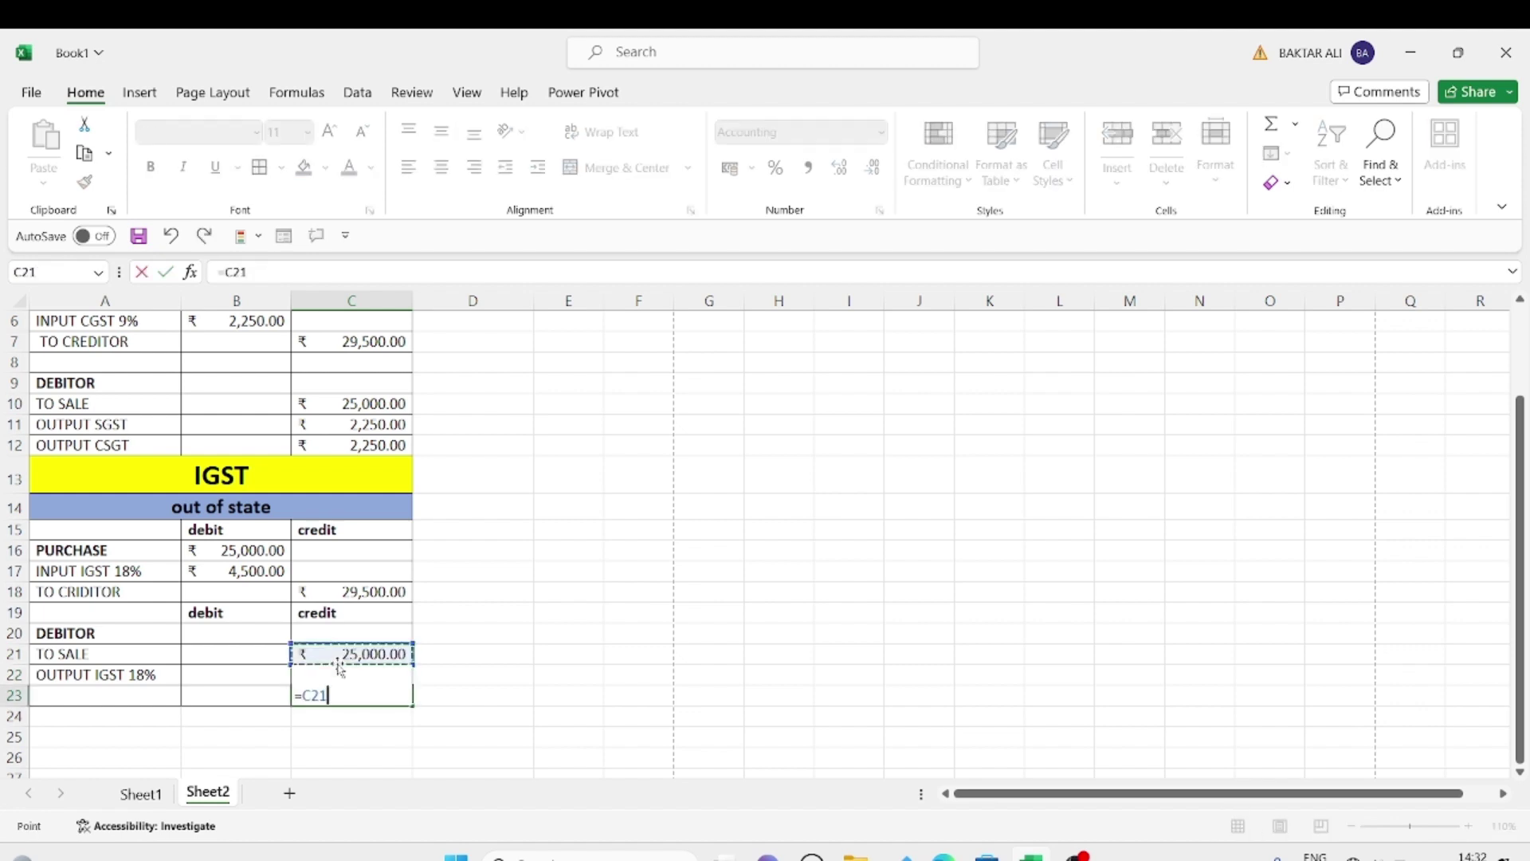
type("+")
left_click(339, 670)
key("Return")
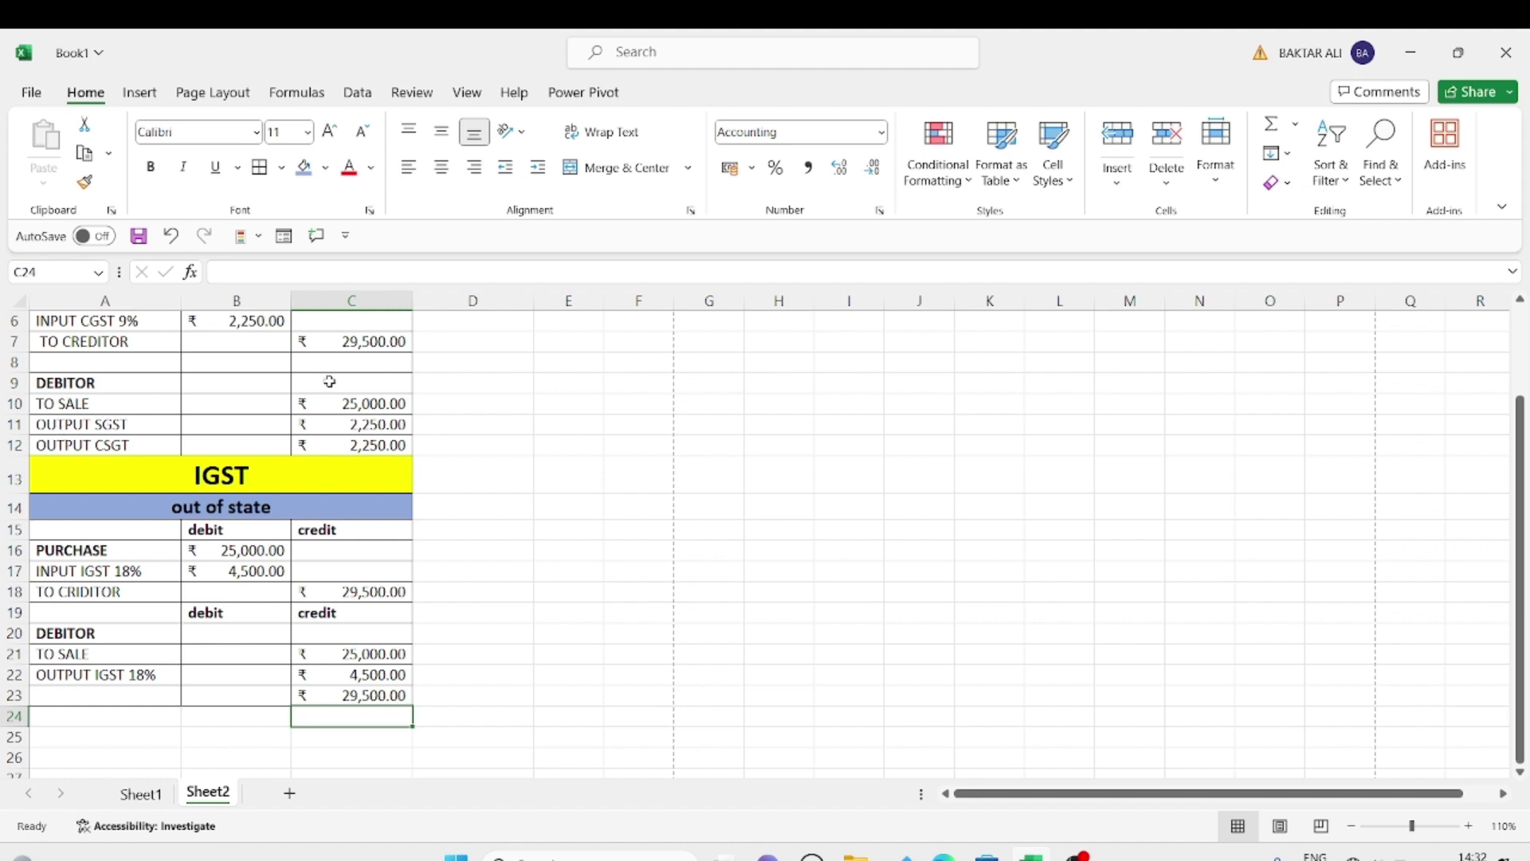
Go back to cell A1 and review the state-to-state and out-of-state GST entries
key("Up")
key("Up")
key("Up")
key("Up")
key("Up")
key("Up")
key("Up")
key("Up")
key("Up")
key("Up")
key("Up")
key("Up")
key("Up")
key("Up")
key("Up")
key("Up")
key("Up")
key("Up")
key("Up")
key("Up")
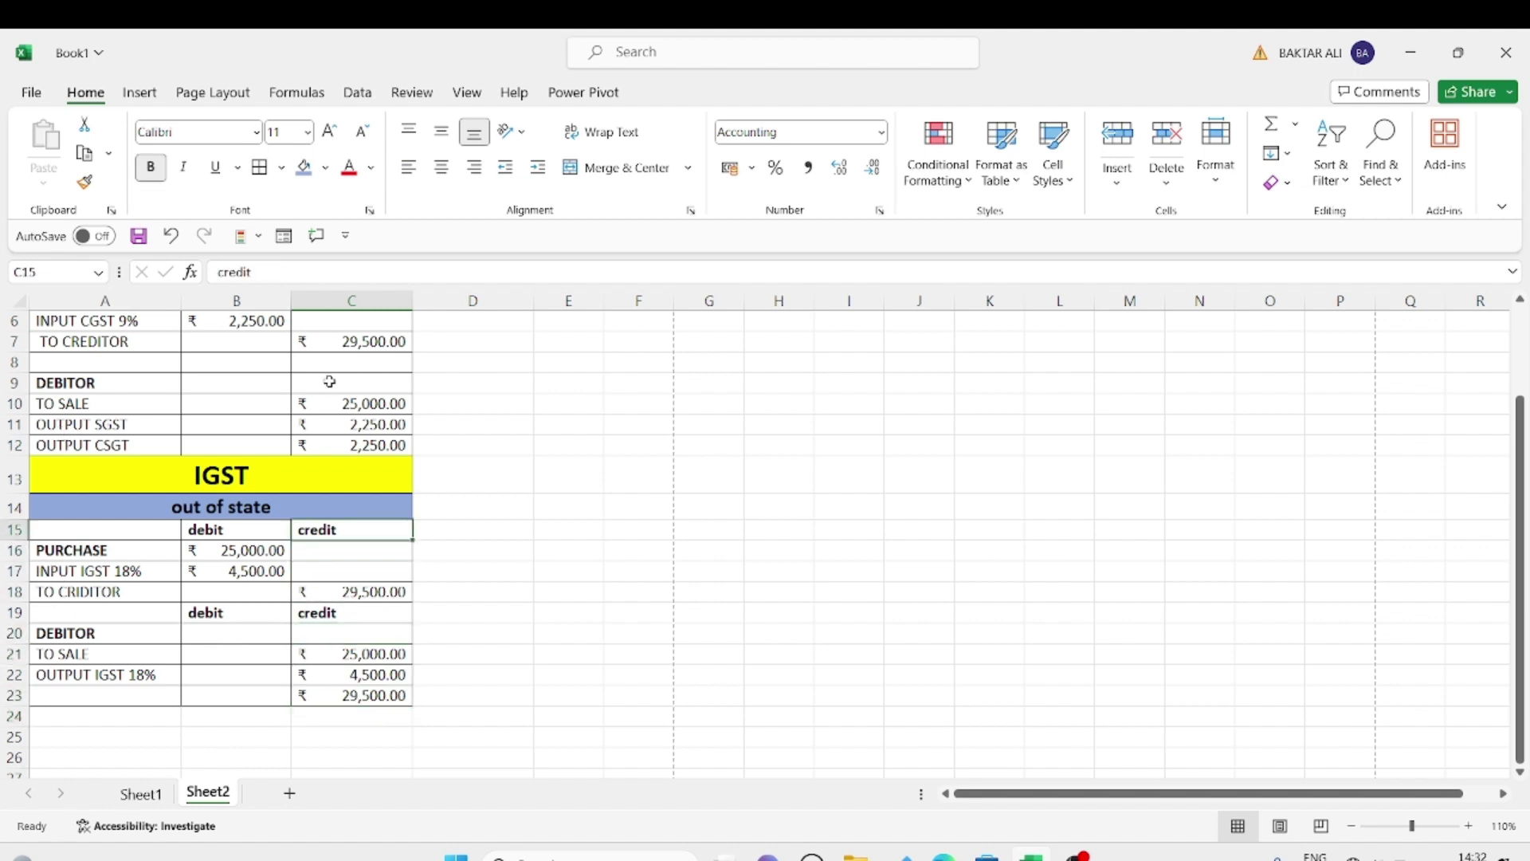
key("ctrl+Home")
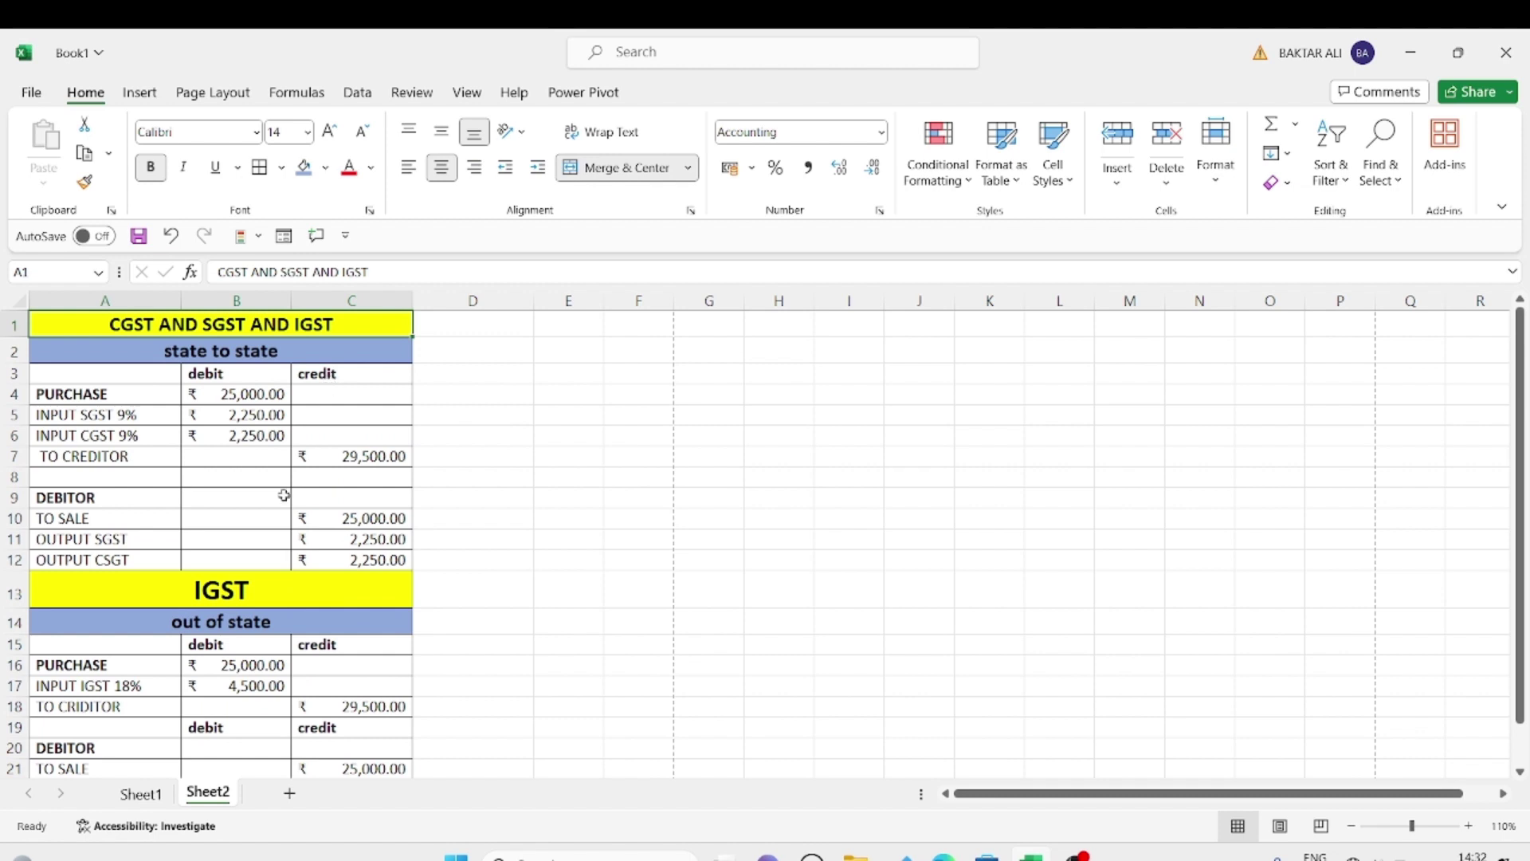